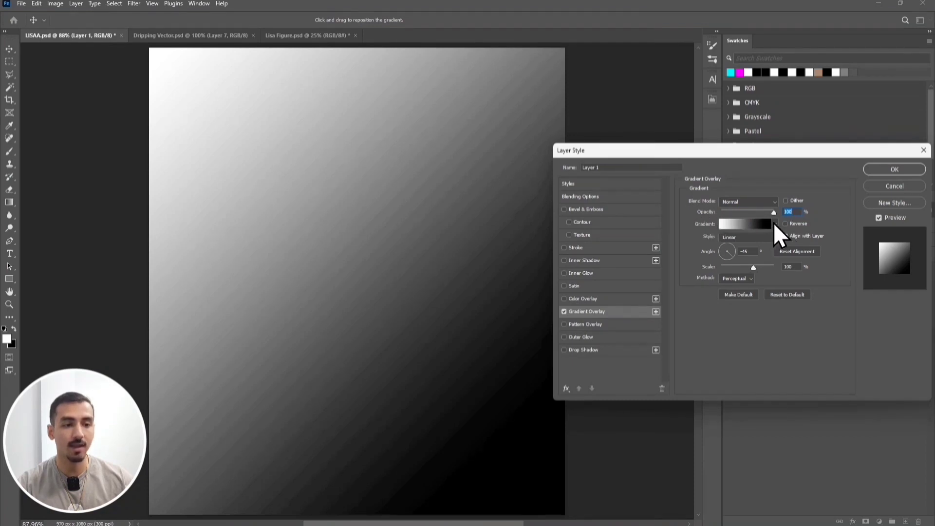
Choose the cyan-to-magenta preset as the gradient for Layer 1's Gradient Overlay.
{"action": "left_click", "coordinate": [774, 224]}
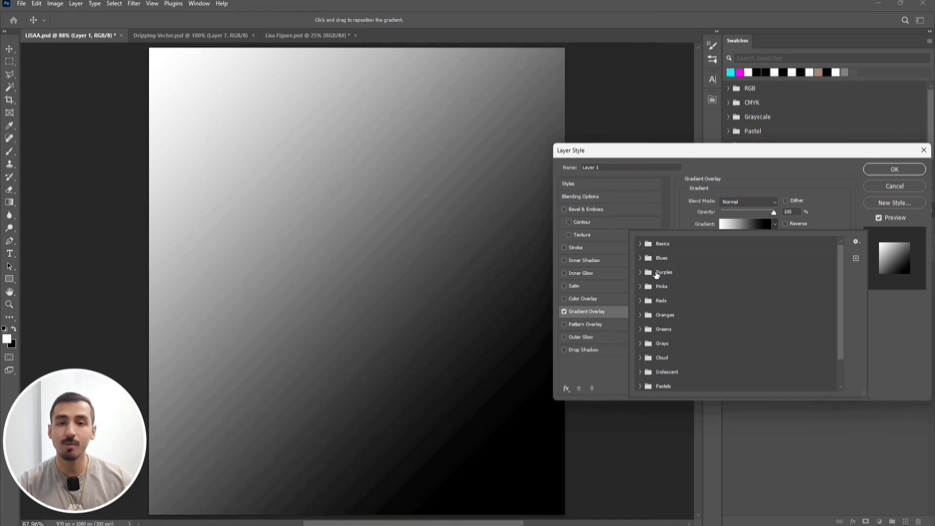
{"action": "scroll", "coordinate": [680, 277], "scroll_direction": "down", "scroll_amount": 2}
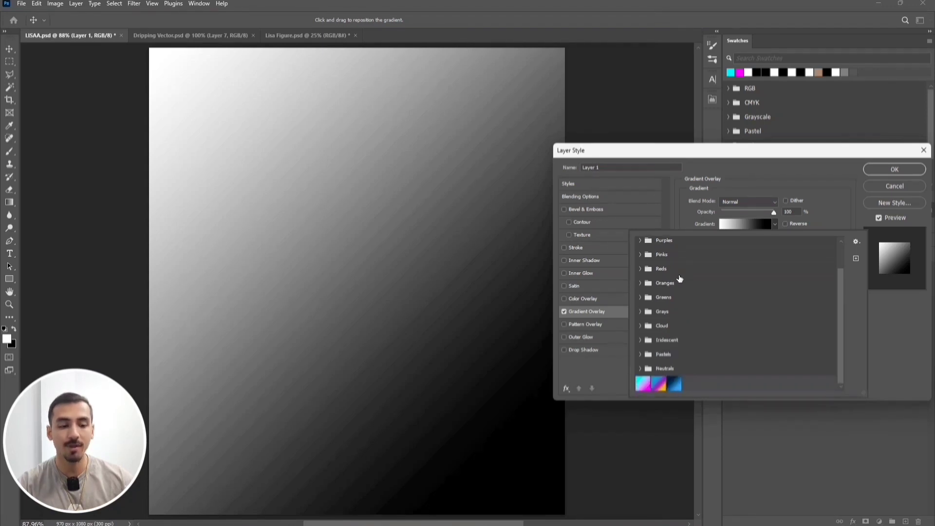
{"action": "left_click", "coordinate": [644, 385]}
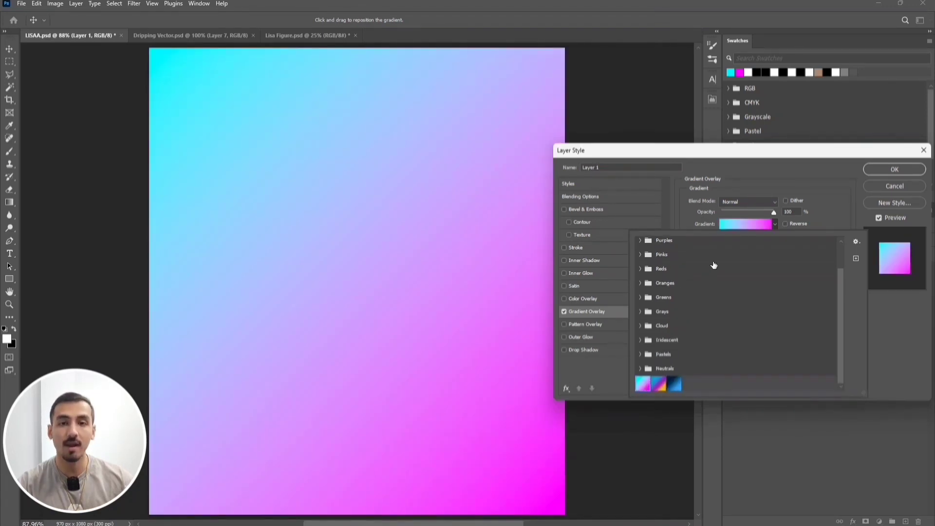
{"action": "left_click", "coordinate": [776, 184]}
Set the overlay gradient's first color stop to #00f6ff and its last color stop to #fc00ff.
{"action": "left_click", "coordinate": [753, 224]}
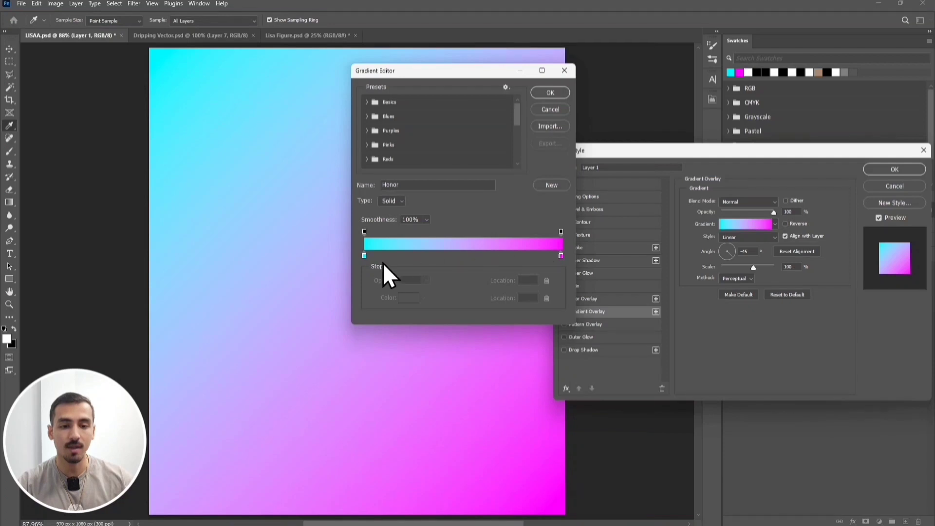
{"action": "left_click", "coordinate": [364, 256]}
{"action": "left_click", "coordinate": [401, 298]}
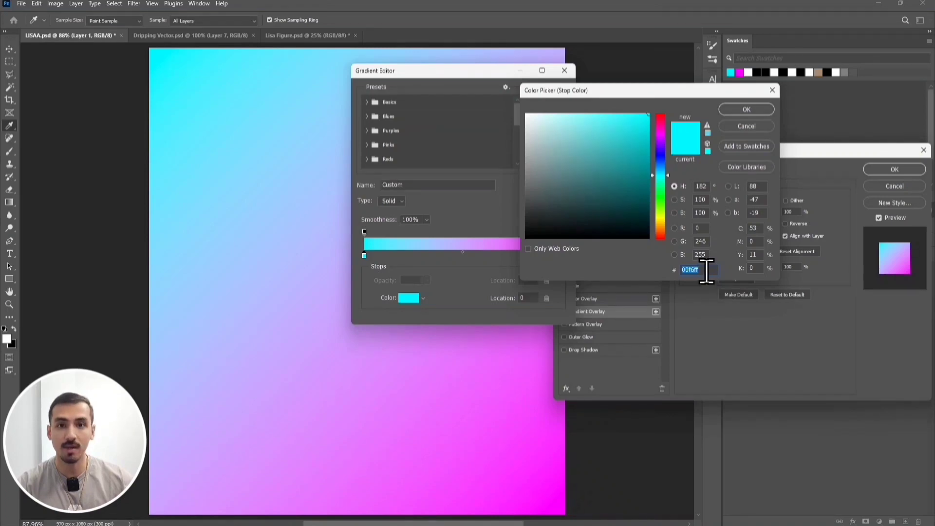
{"action": "left_click", "coordinate": [739, 109]}
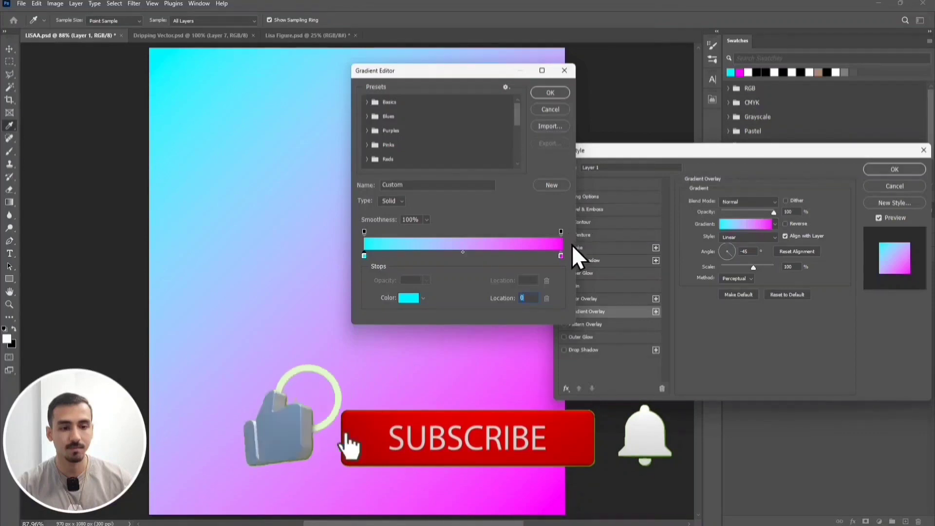
{"action": "left_click", "coordinate": [561, 254]}
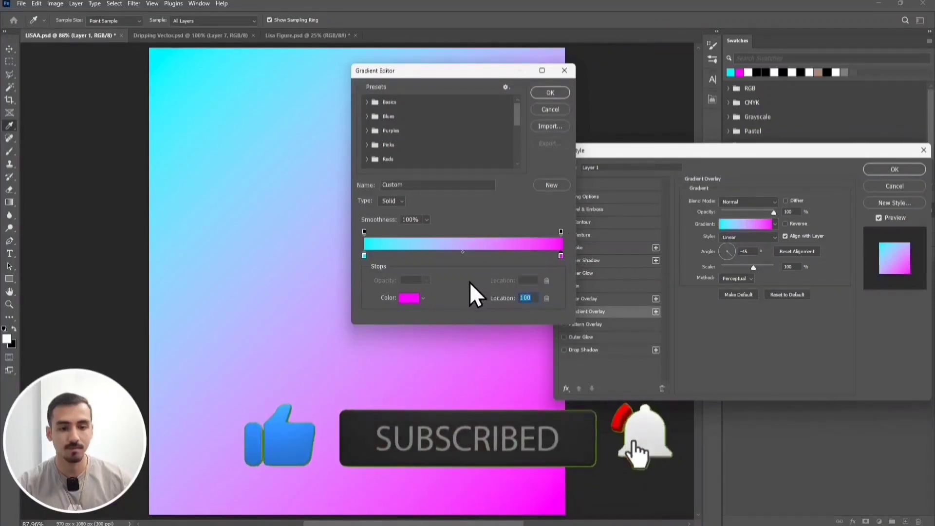
{"action": "left_click", "coordinate": [413, 297]}
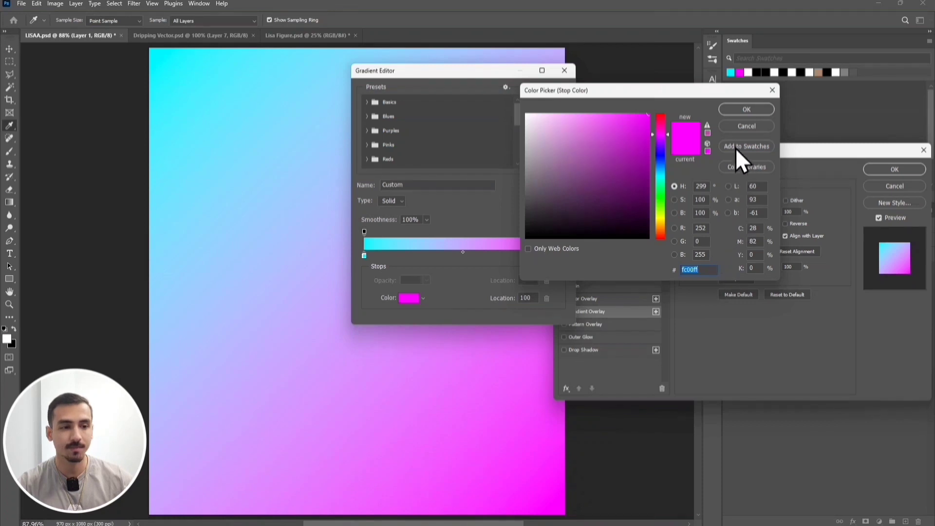
{"action": "left_click", "coordinate": [735, 111]}
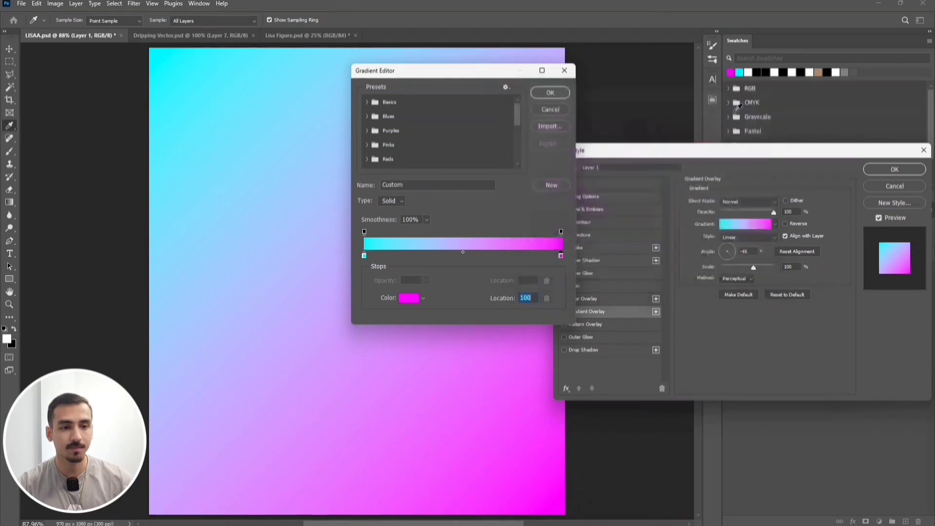
{"action": "left_click", "coordinate": [560, 97]}
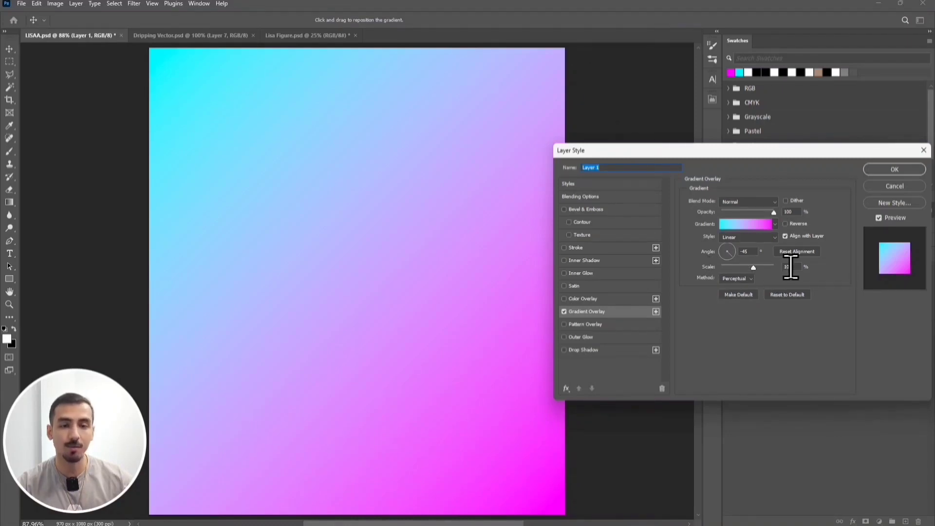
Apply the gradient overlay and convert Layer 1 to a smart object.
{"action": "left_click", "coordinate": [875, 172]}
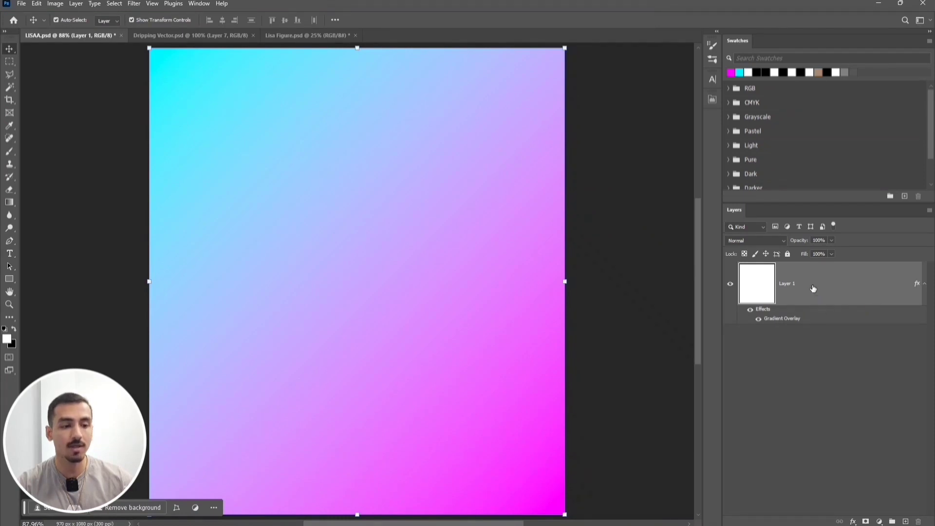
{"action": "right_click", "coordinate": [813, 287]}
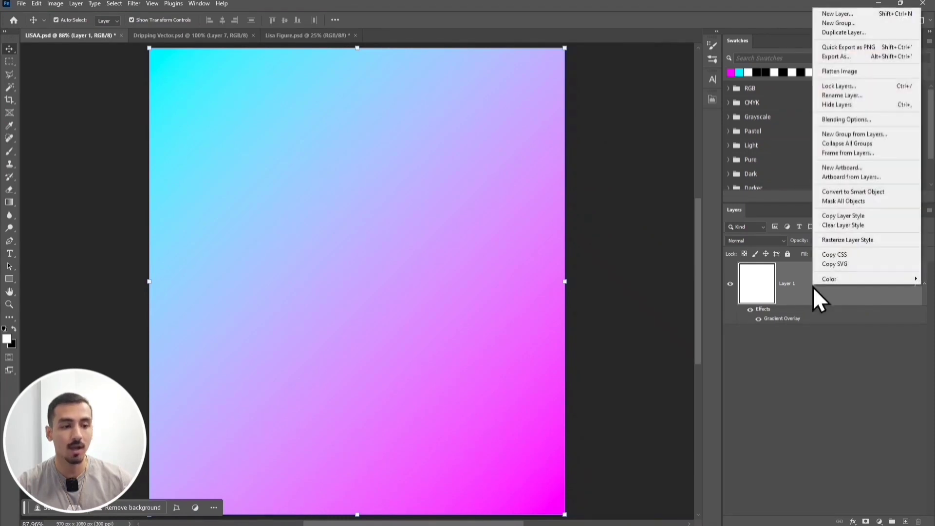
{"action": "left_click", "coordinate": [883, 193]}
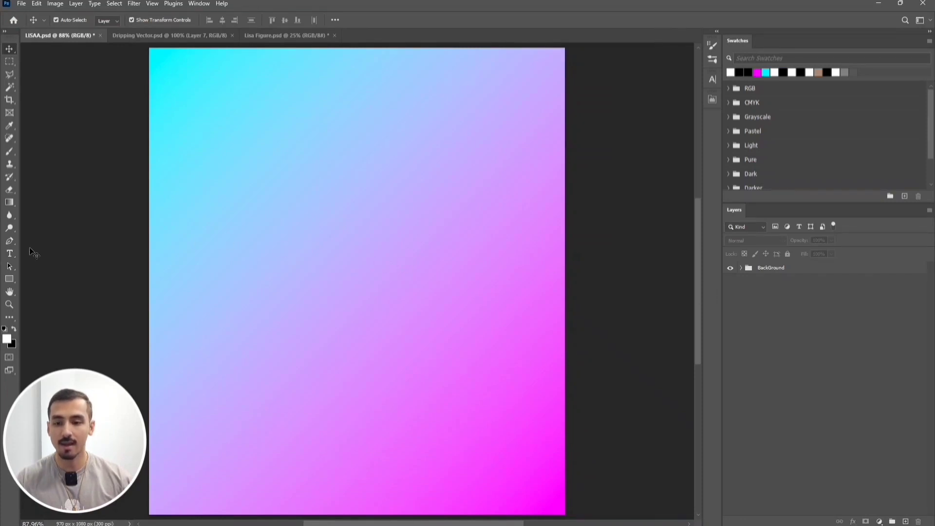
Add the white text "LISA" in the LASER font at 20 pt near the middle of the canvas.
{"action": "left_click", "coordinate": [10, 257]}
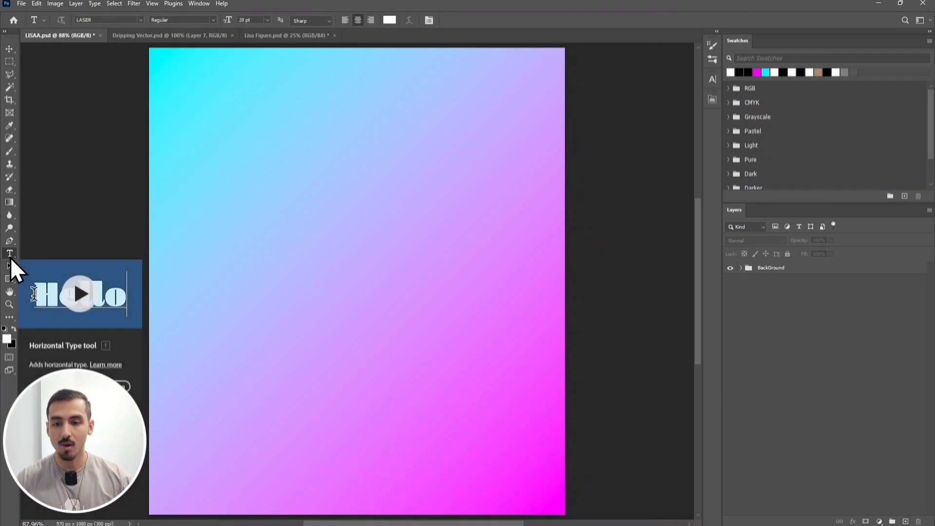
{"action": "left_click", "coordinate": [347, 271]}
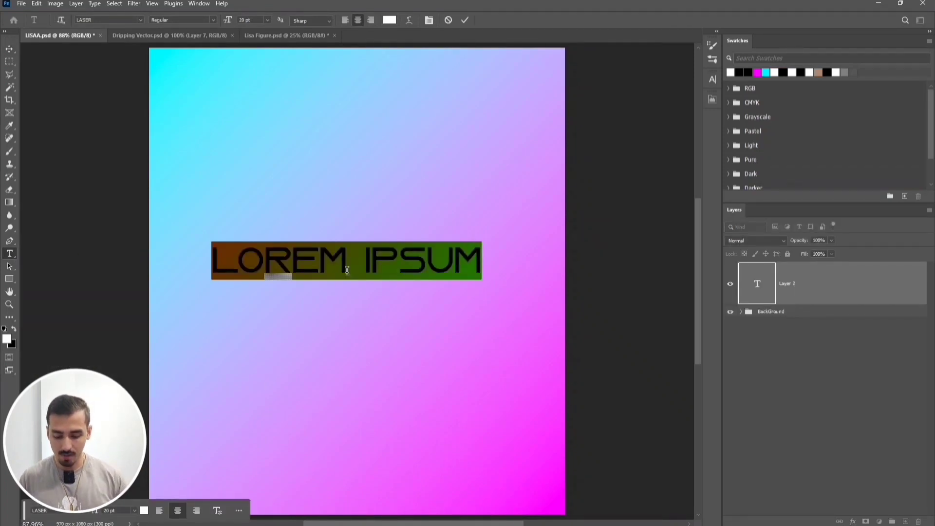
{"action": "type", "text": "LISA"}
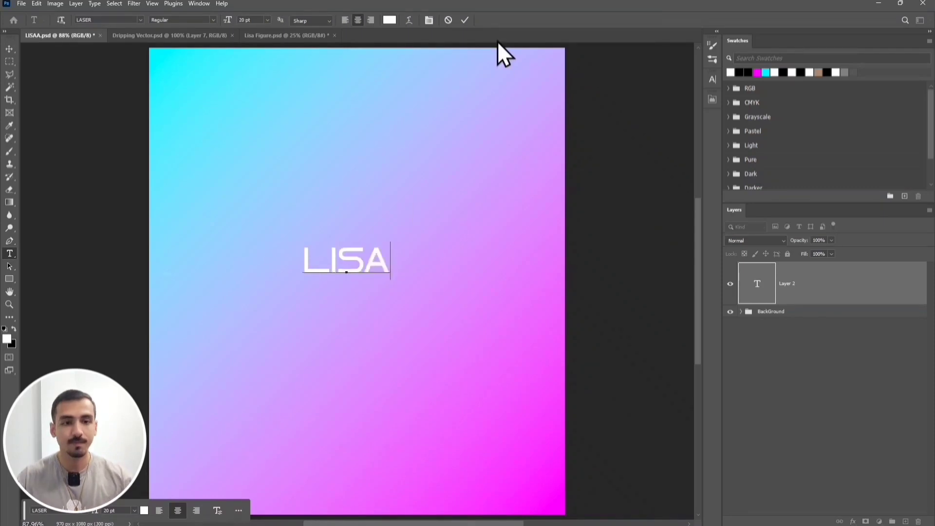
{"action": "left_click", "coordinate": [461, 21]}
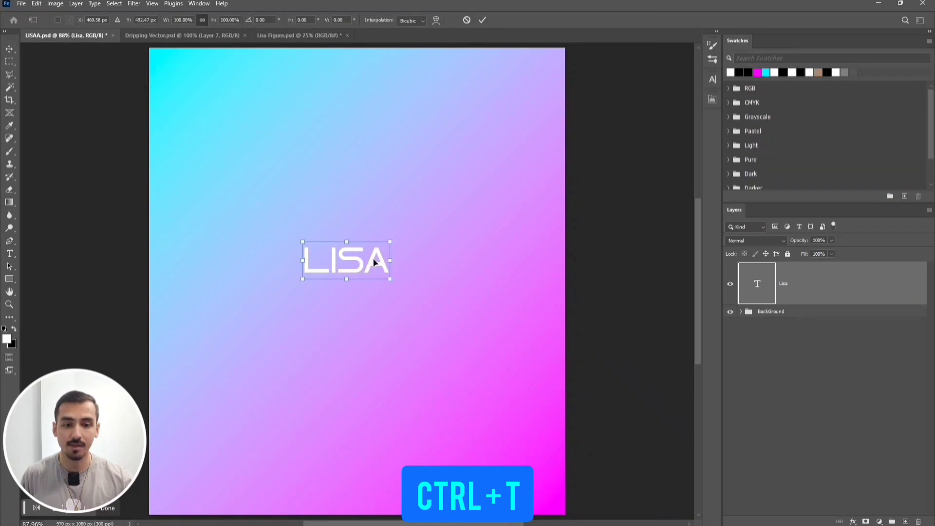
Center the LISA text on the canvas and scale it proportionally to about 470% so it nearly spans the width.
{"action": "key", "text": "ctrl+t"}
{"action": "left_click_drag", "start_coordinate": [376, 263], "coordinate": [383, 281]}
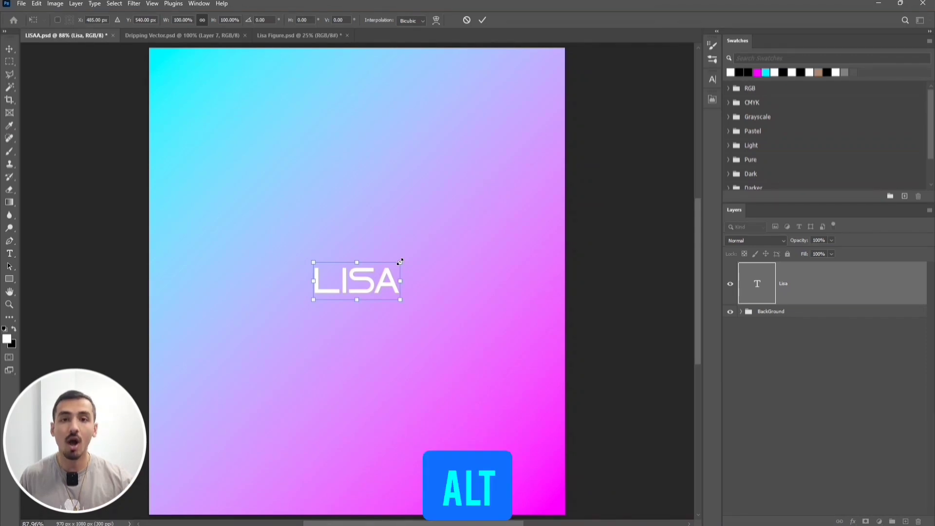
{"action": "left_click_drag", "start_coordinate": [400, 261], "coordinate": [563, 193]}
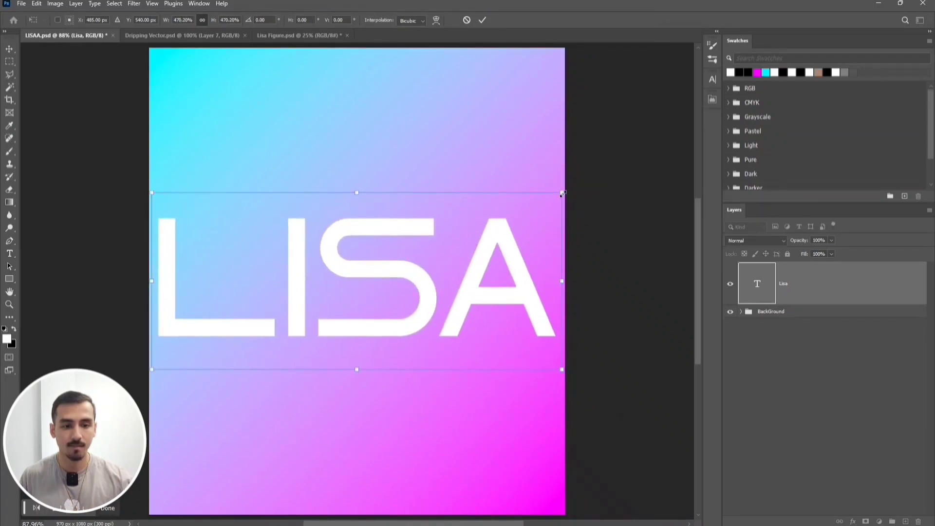
{"action": "left_click", "coordinate": [483, 21]}
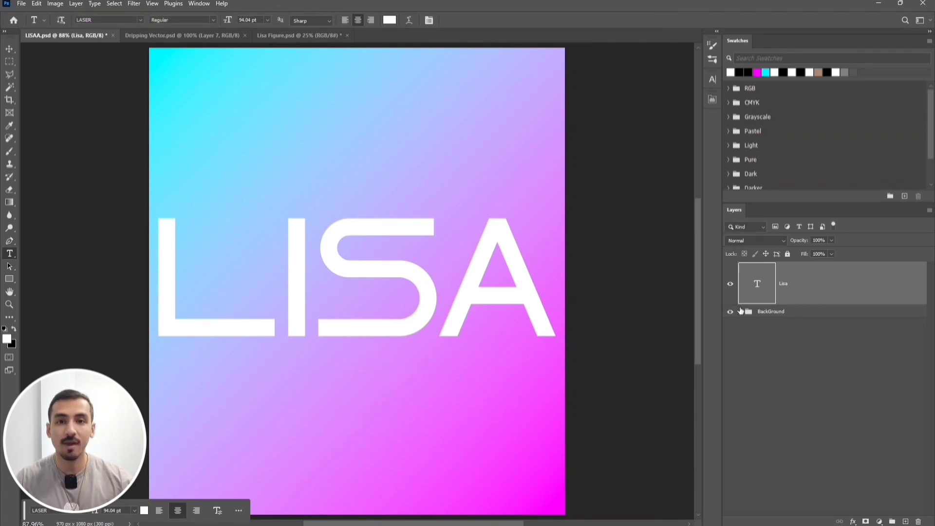
Add a 6 px black outside stroke at 100% opacity to the Lisa text layer.
{"action": "double_click", "coordinate": [821, 286]}
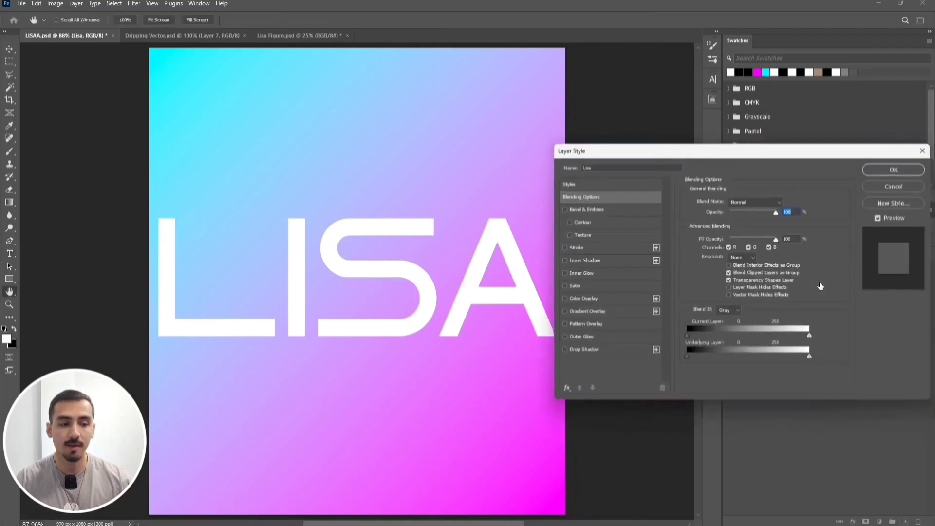
{"action": "left_click", "coordinate": [576, 249]}
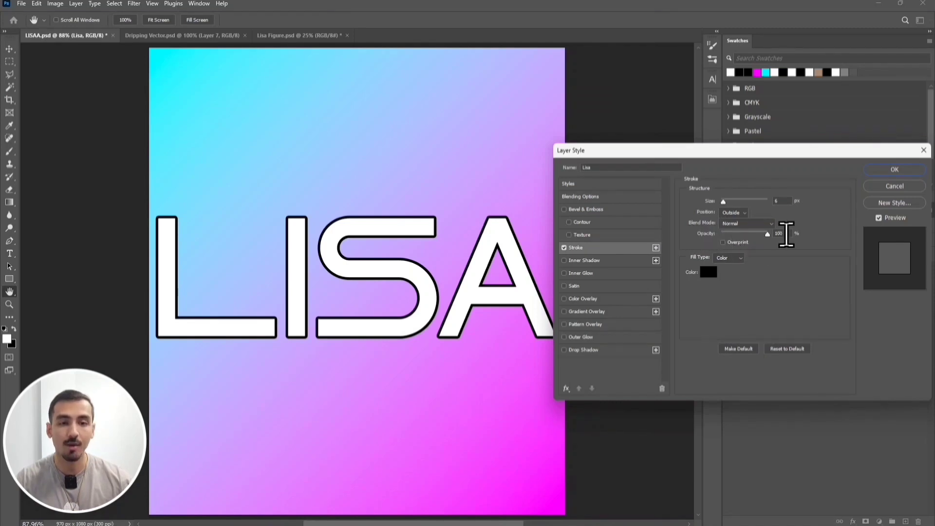
{"action": "left_click", "coordinate": [707, 271]}
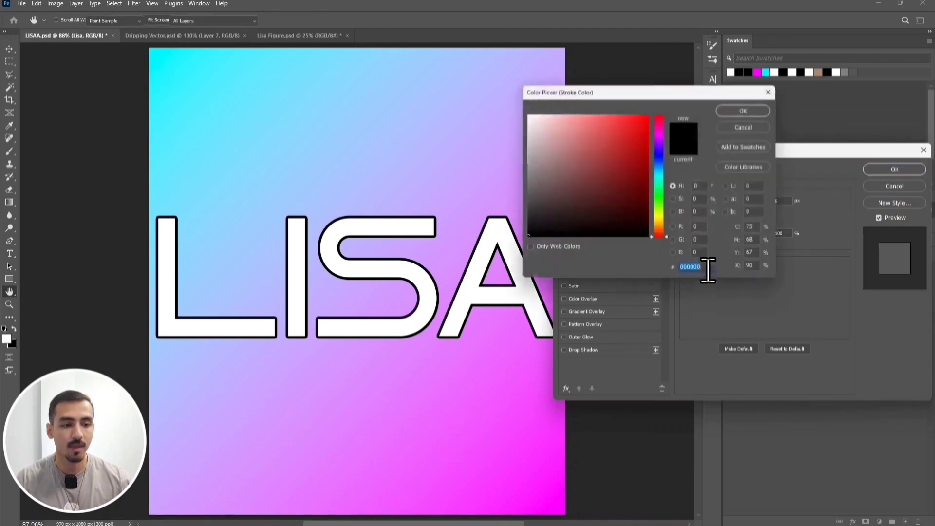
{"action": "left_click", "coordinate": [723, 109]}
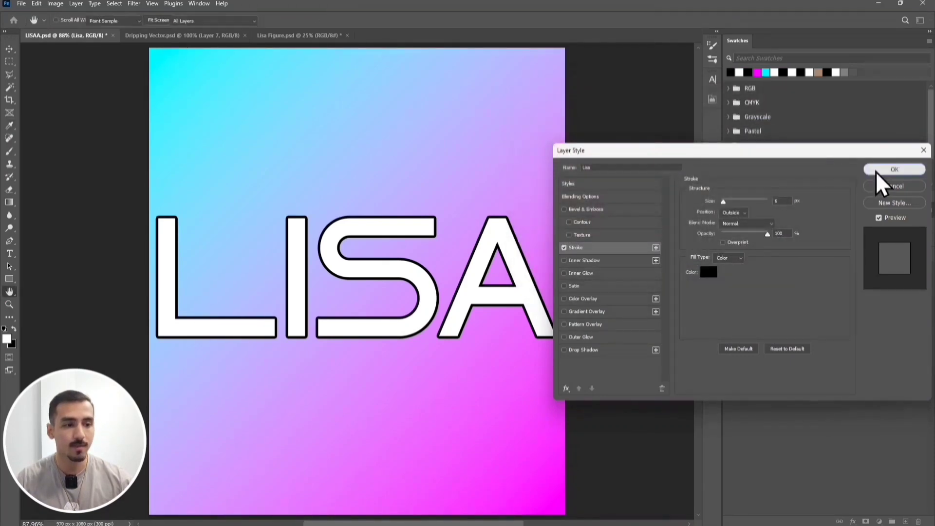
{"action": "left_click", "coordinate": [876, 171]}
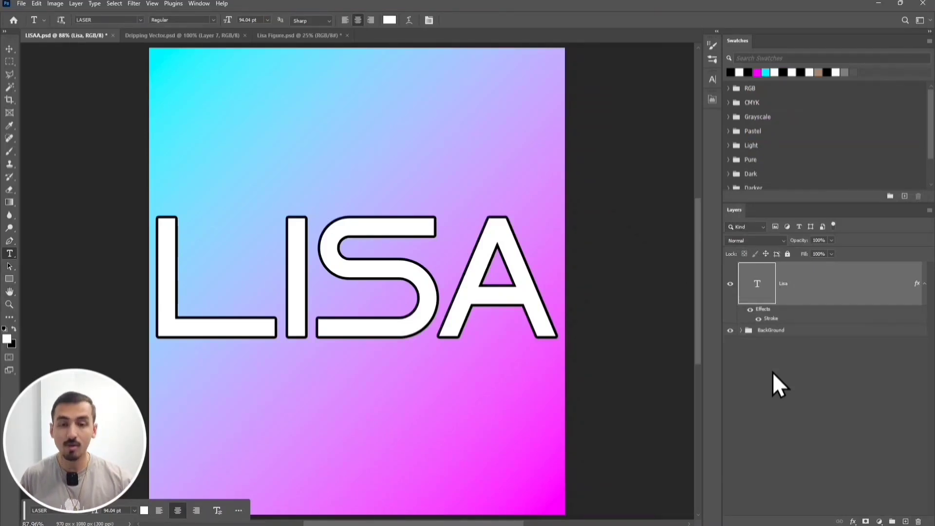
Duplicate the Lisa text layer and change the original layer's stroke to 13 px in white (#ffffff).
{"action": "key", "text": "ctrl+j"}
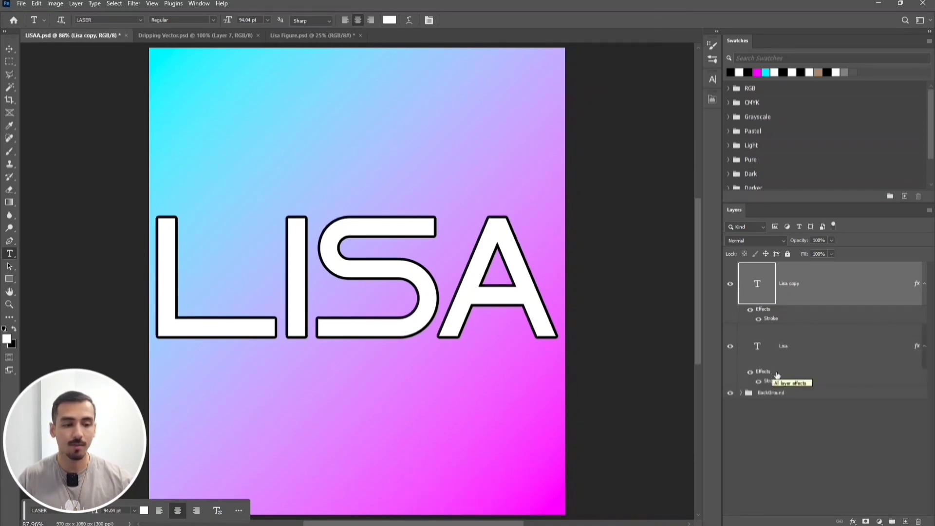
{"action": "left_click", "coordinate": [802, 361]}
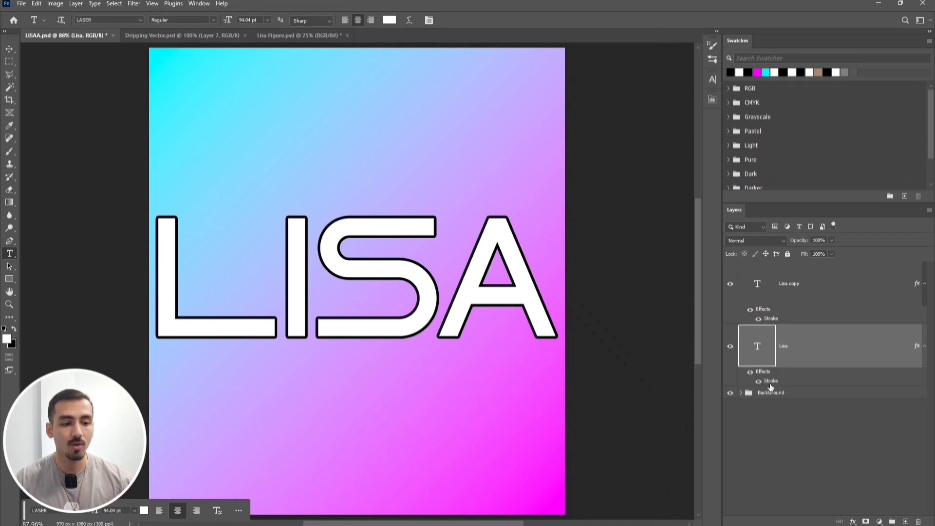
{"action": "double_click", "coordinate": [771, 385]}
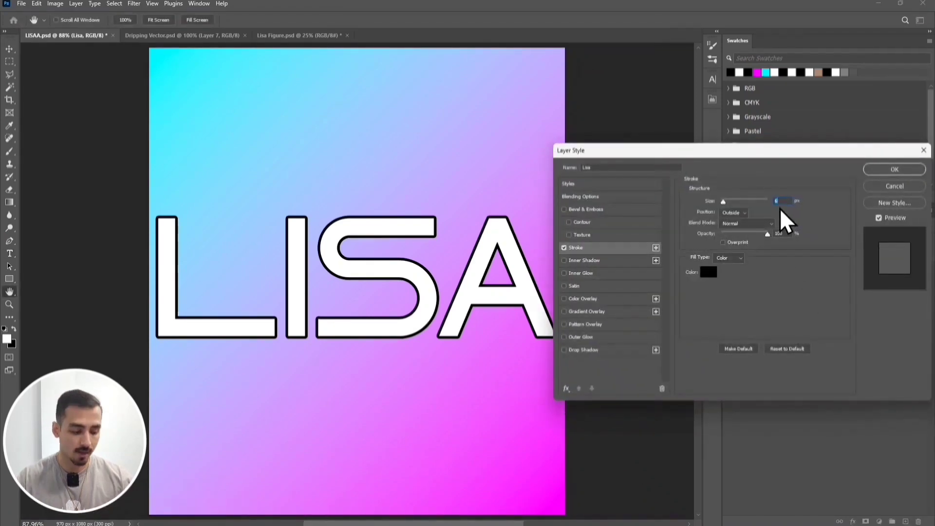
{"action": "type", "text": "13"}
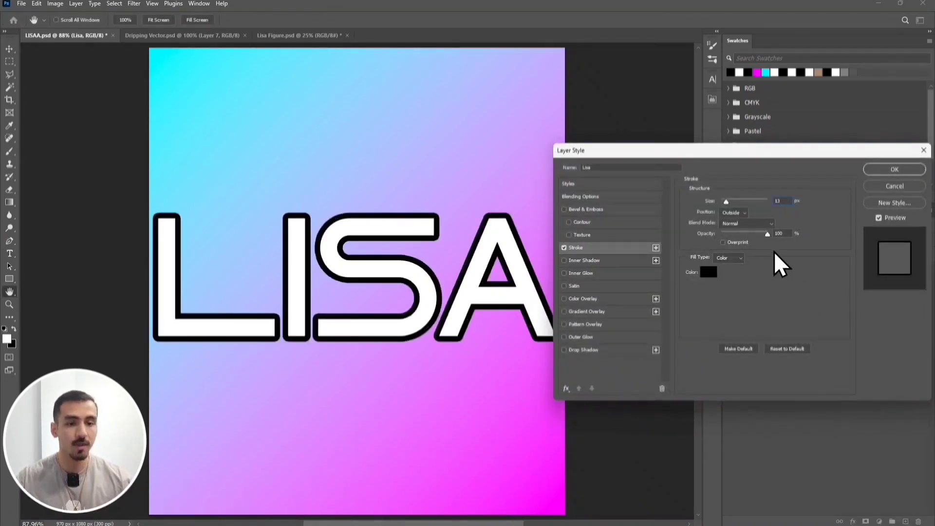
{"action": "left_click", "coordinate": [713, 276]}
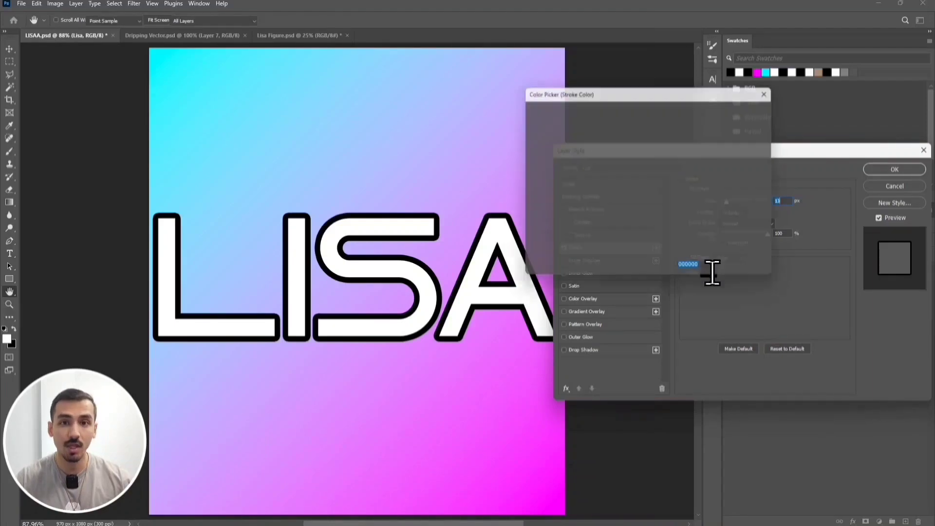
{"action": "left_click_drag", "start_coordinate": [606, 184], "coordinate": [491, 98]}
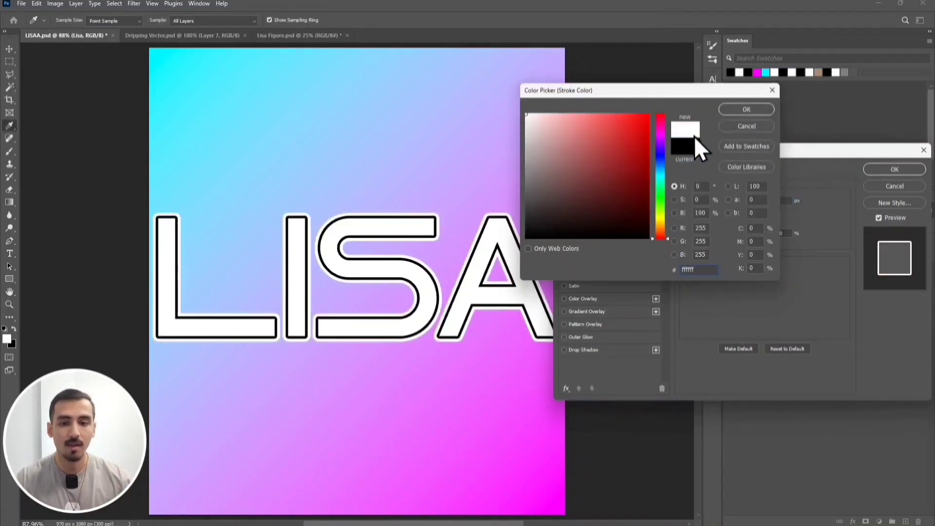
{"action": "left_click", "coordinate": [731, 110]}
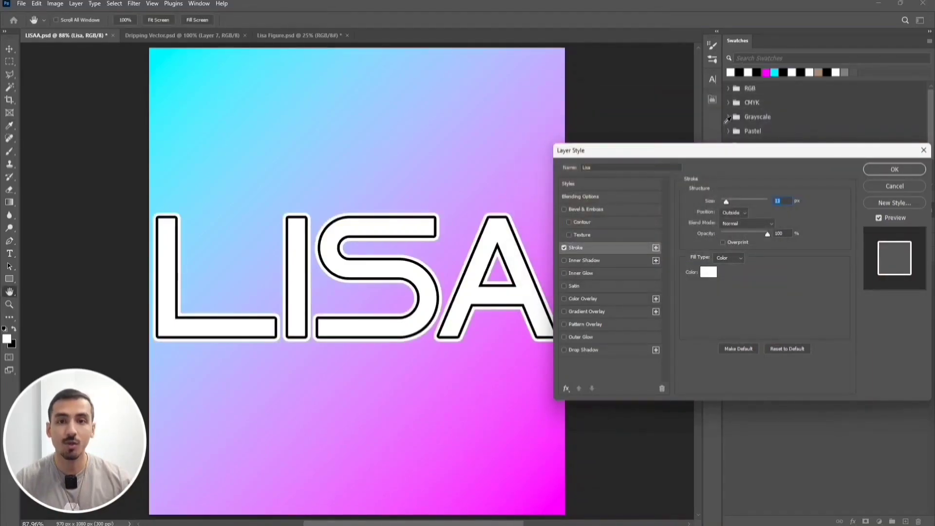
{"action": "left_click", "coordinate": [878, 172]}
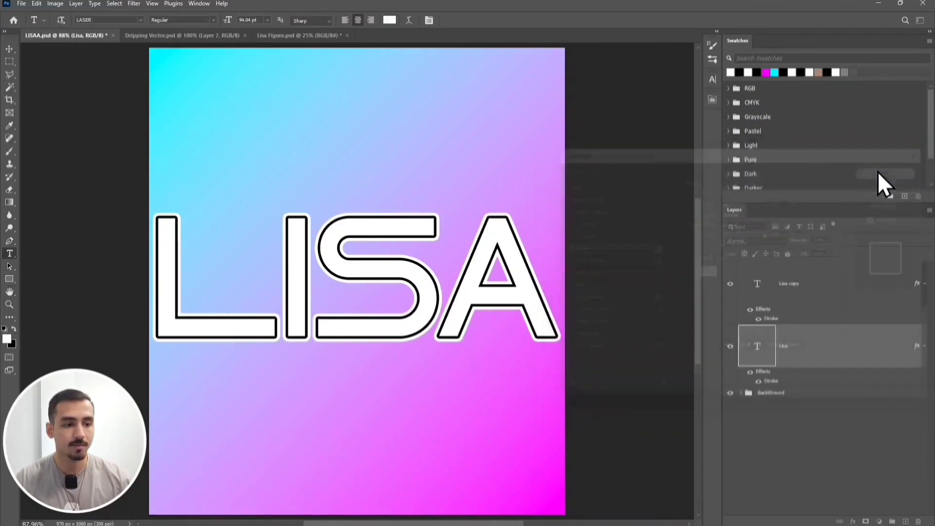
Lower the fill opacity of the Lisa copy text layer to 0%, keeping its black stroke.
{"action": "left_click", "coordinate": [810, 285]}
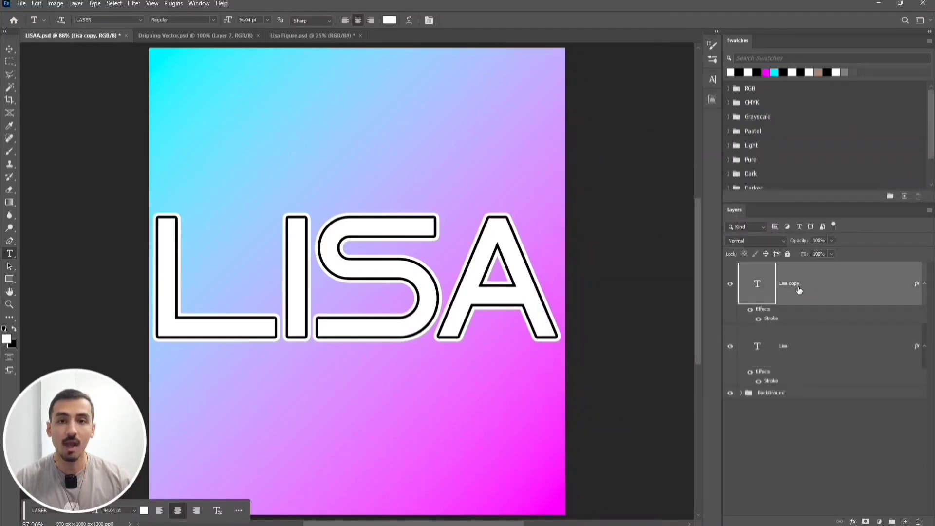
{"action": "double_click", "coordinate": [829, 285]}
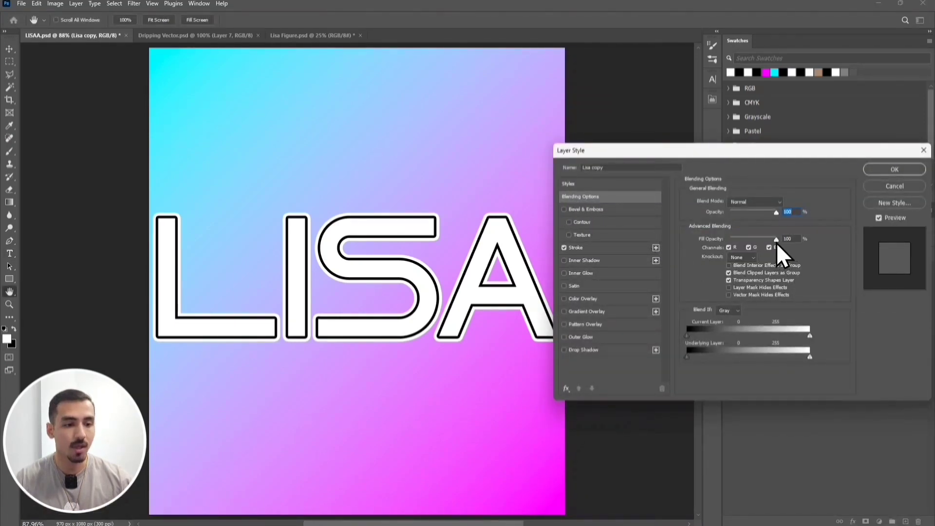
{"action": "left_click_drag", "start_coordinate": [773, 242], "coordinate": [721, 247]}
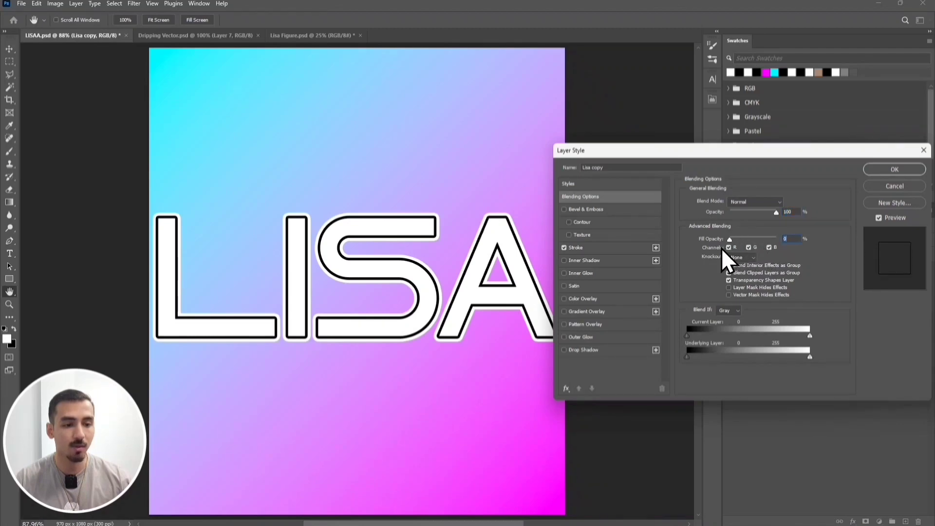
{"action": "left_click", "coordinate": [603, 247]}
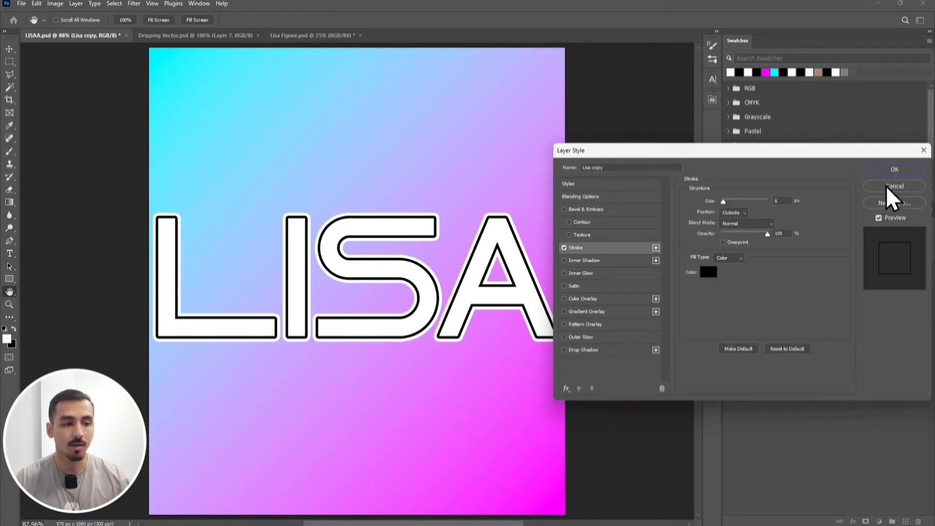
{"action": "left_click", "coordinate": [893, 169]}
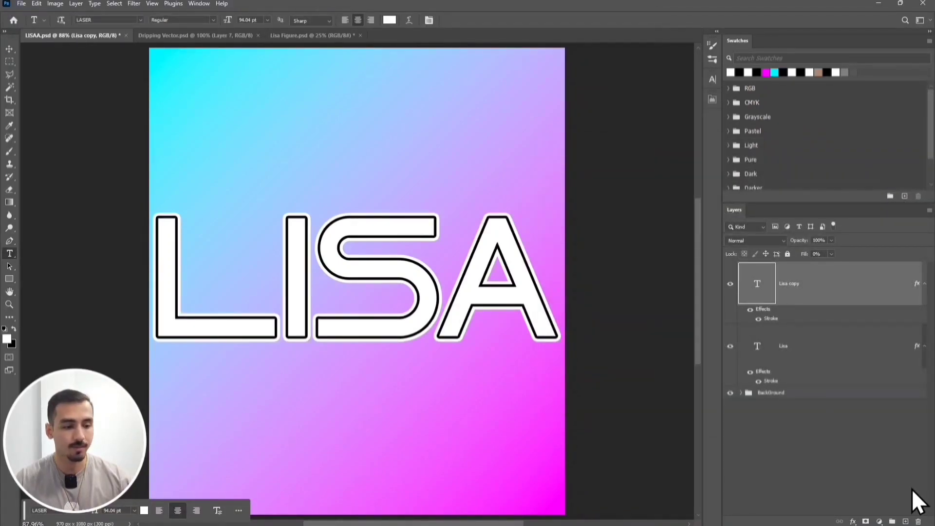
Add an empty layer above the Lisa copy layer and merge the two layers.
{"action": "left_click", "coordinate": [906, 521]}
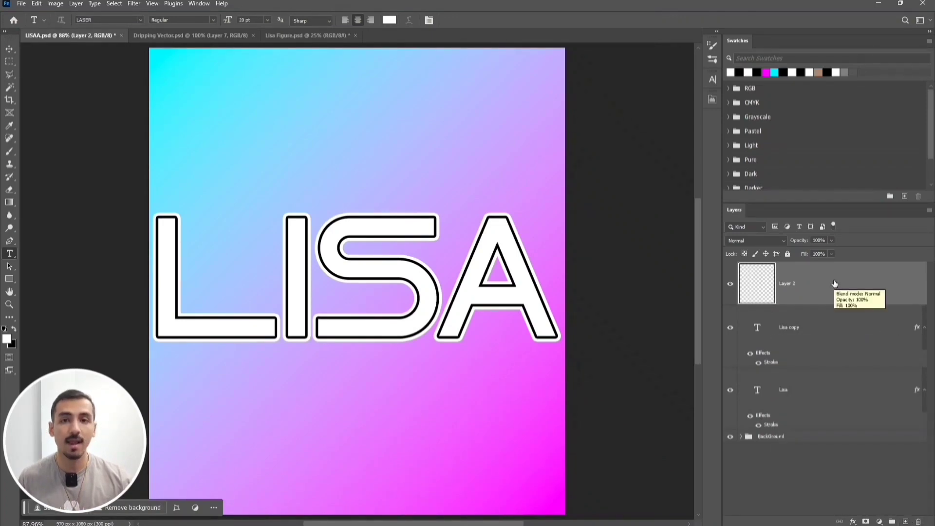
{"action": "left_click", "coordinate": [827, 329], "text": "shift"}
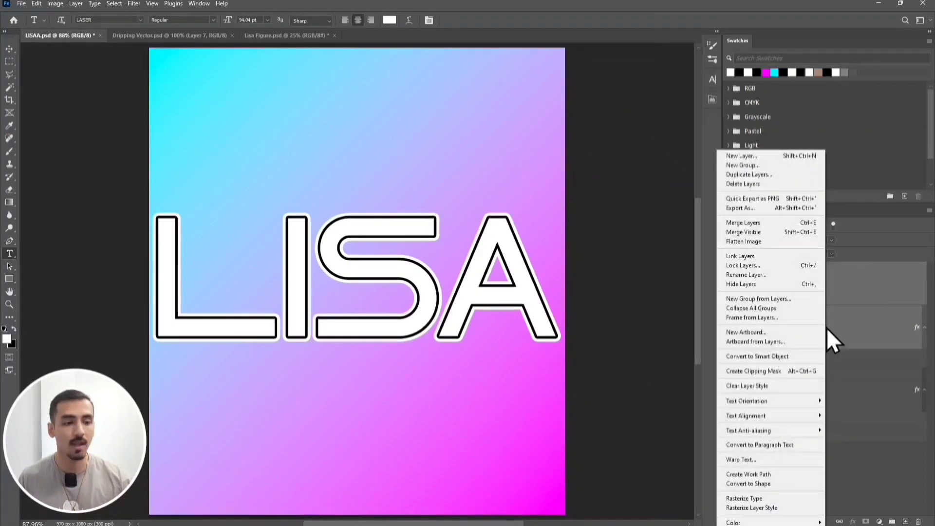
{"action": "left_click", "coordinate": [785, 225]}
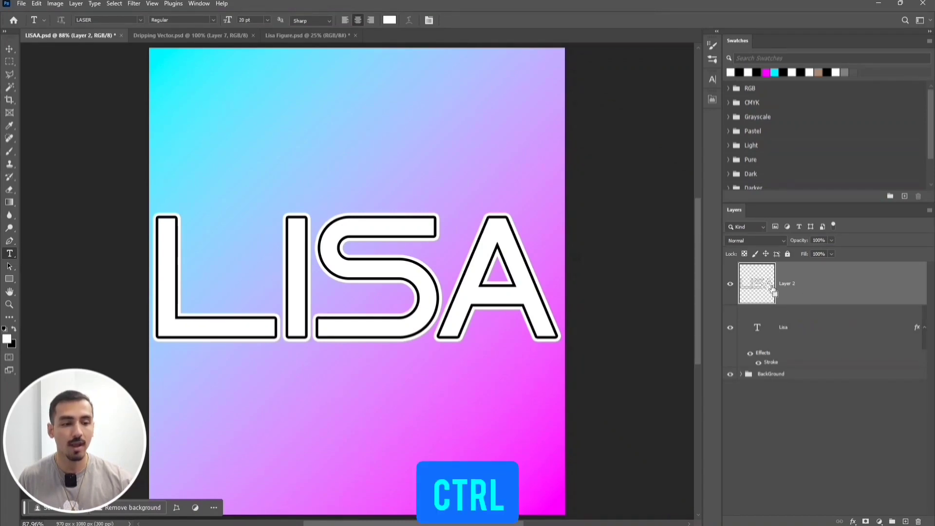
Load the black outline as a selection, copy that area from the gradient Layer 1 to a new layer, and place it above the Lisa text.
{"action": "left_click", "coordinate": [761, 301], "text": "ctrl"}
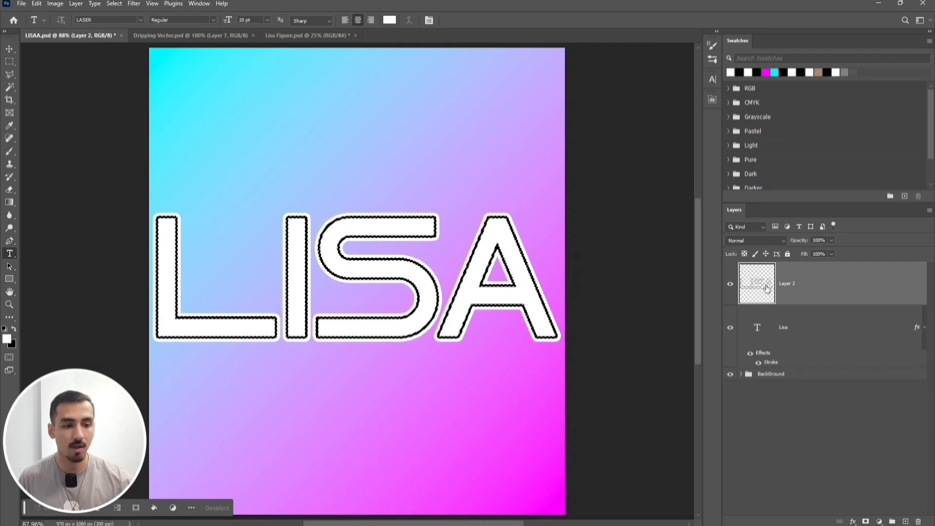
{"action": "left_click", "coordinate": [741, 374]}
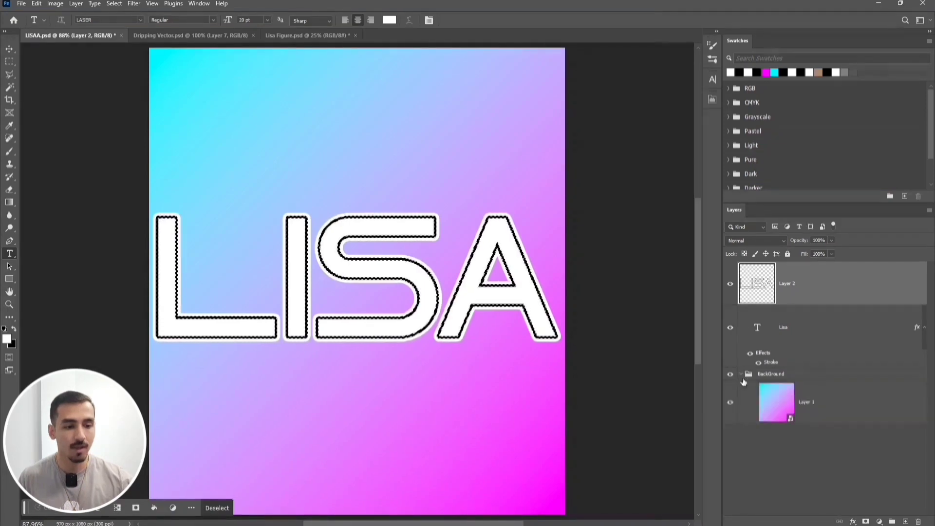
{"action": "left_click", "coordinate": [819, 399]}
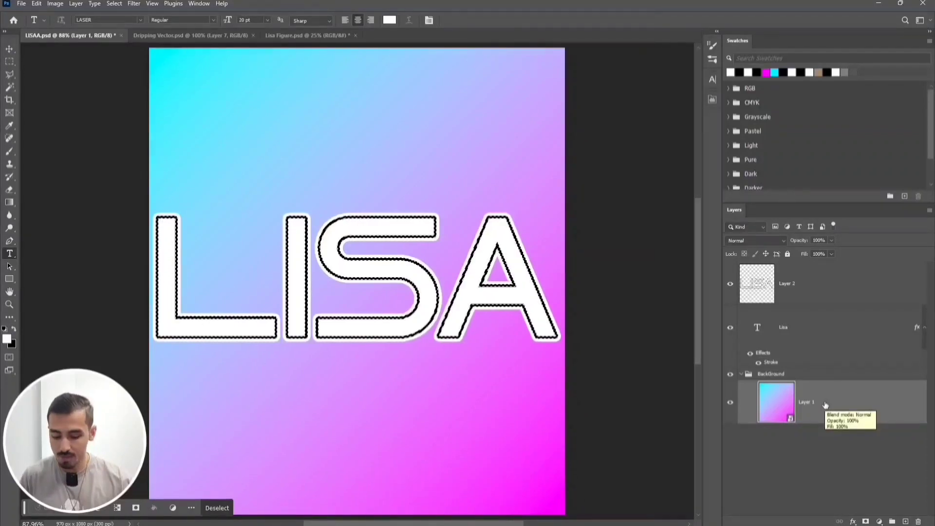
{"action": "key", "text": "ctrl+j"}
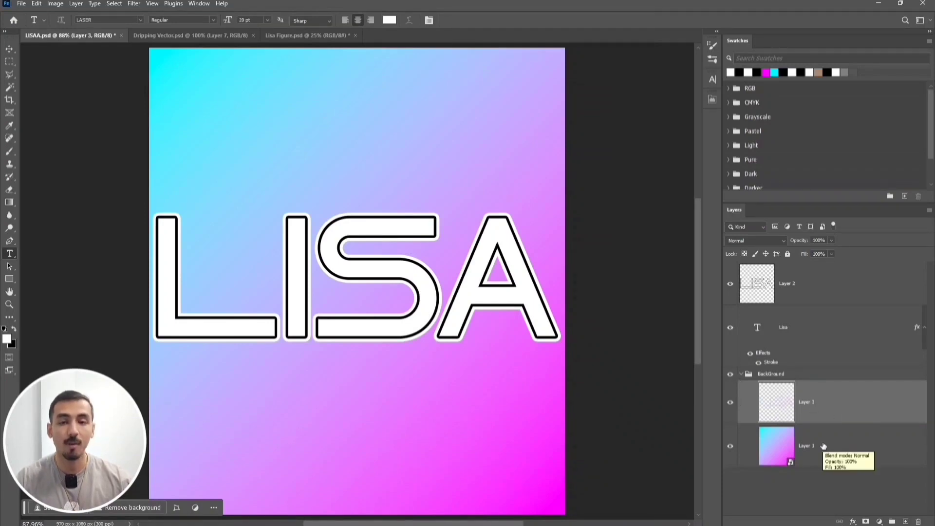
{"action": "left_click_drag", "start_coordinate": [824, 415], "coordinate": [823, 312]}
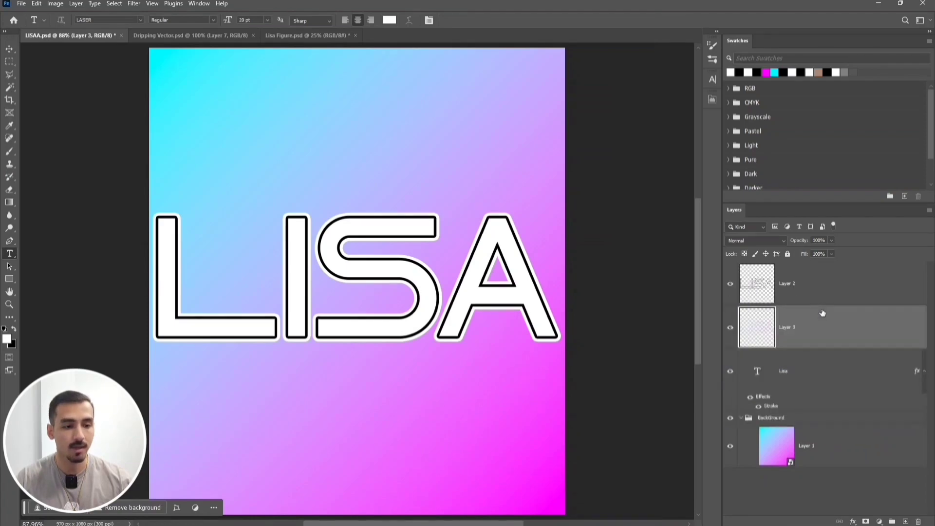
Delete Layer 2, which holds the black LISA outline, and deselect all layers.
{"action": "left_click", "coordinate": [801, 299]}
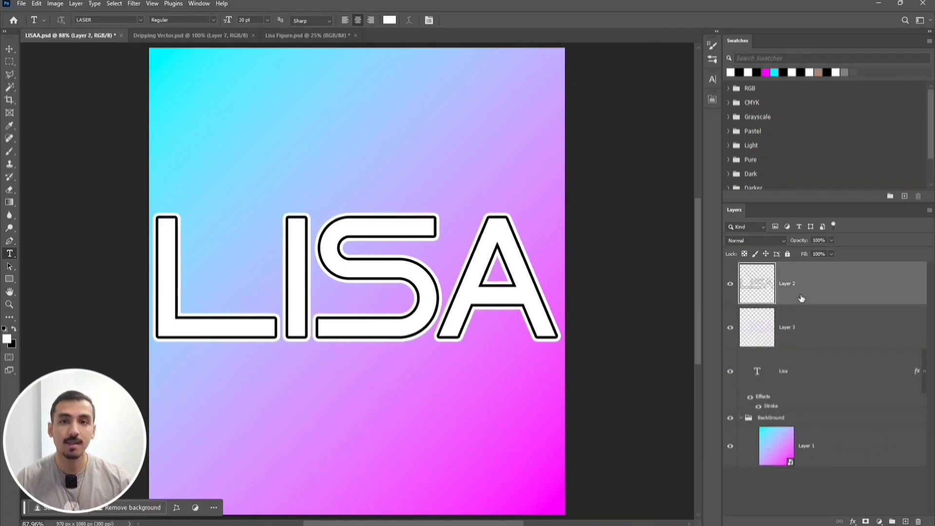
{"action": "key", "text": "Delete"}
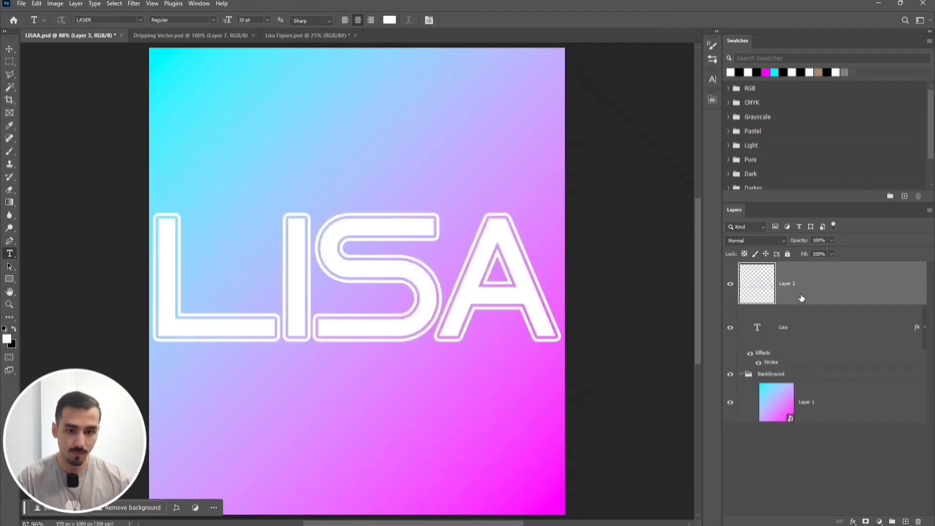
{"action": "left_click", "coordinate": [794, 464]}
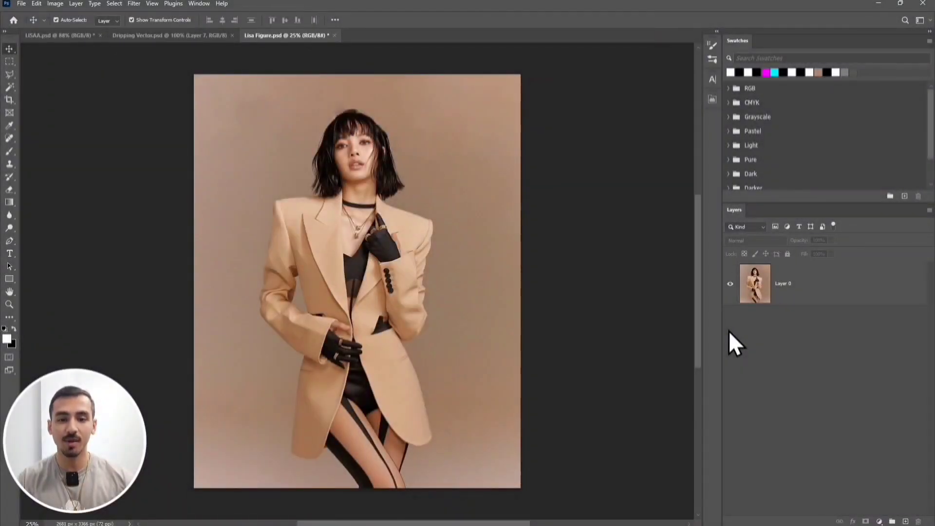
Select the subject on Layer 0 of Lisa Figure.psd and mask out the backdrop around her.
{"action": "left_click", "coordinate": [781, 292]}
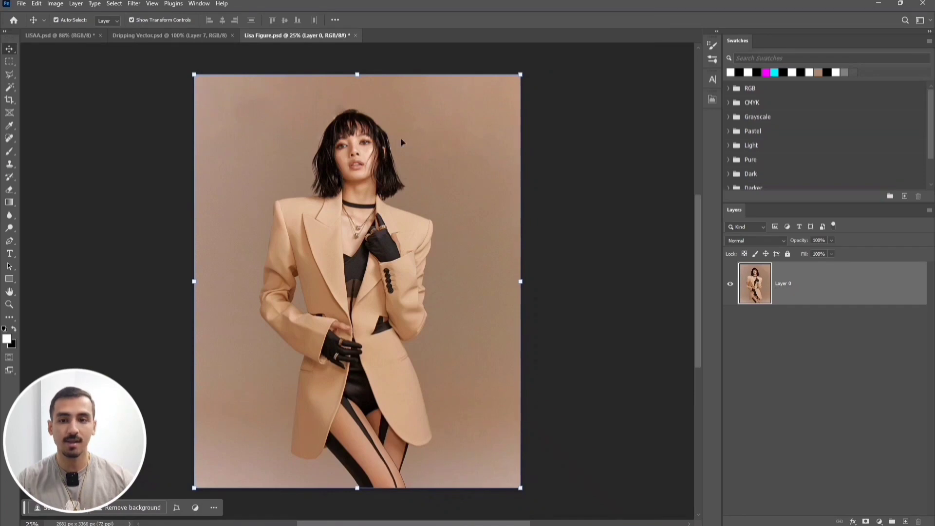
{"action": "left_click", "coordinate": [114, 4]}
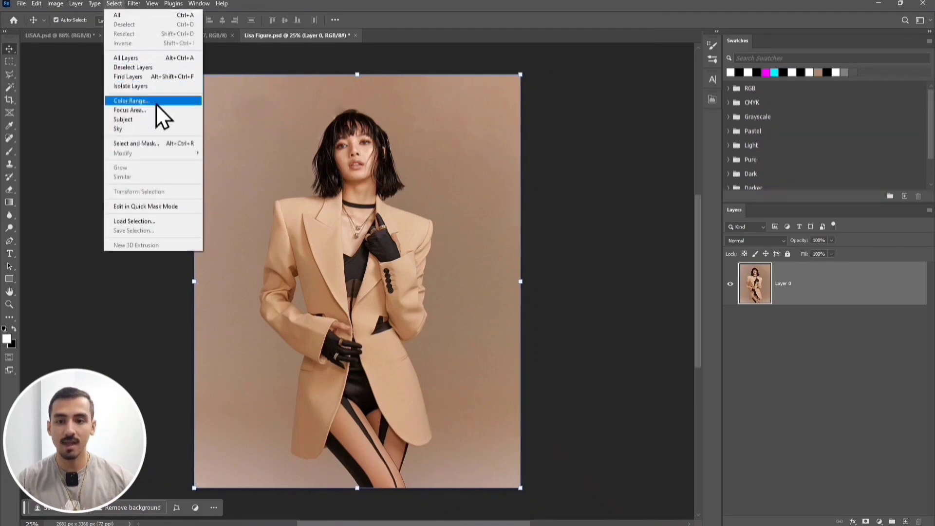
{"action": "left_click", "coordinate": [167, 122]}
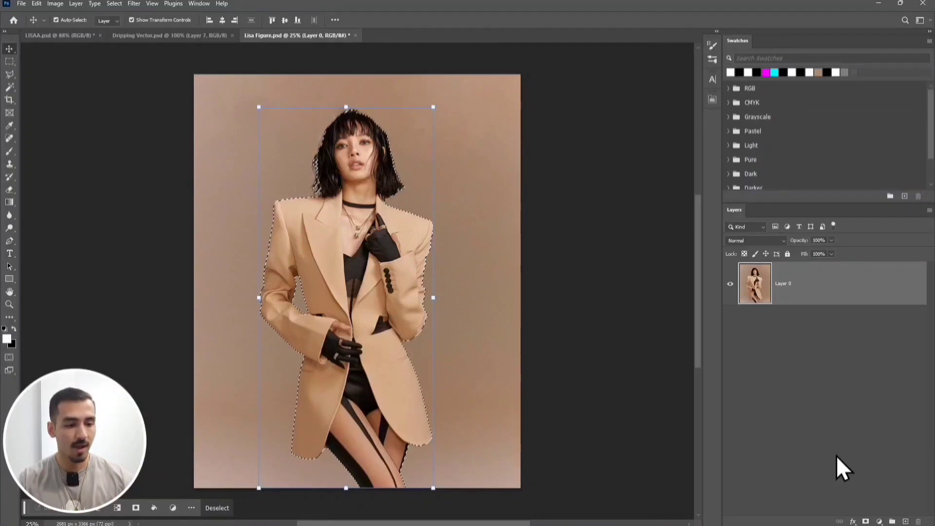
{"action": "left_click", "coordinate": [866, 521]}
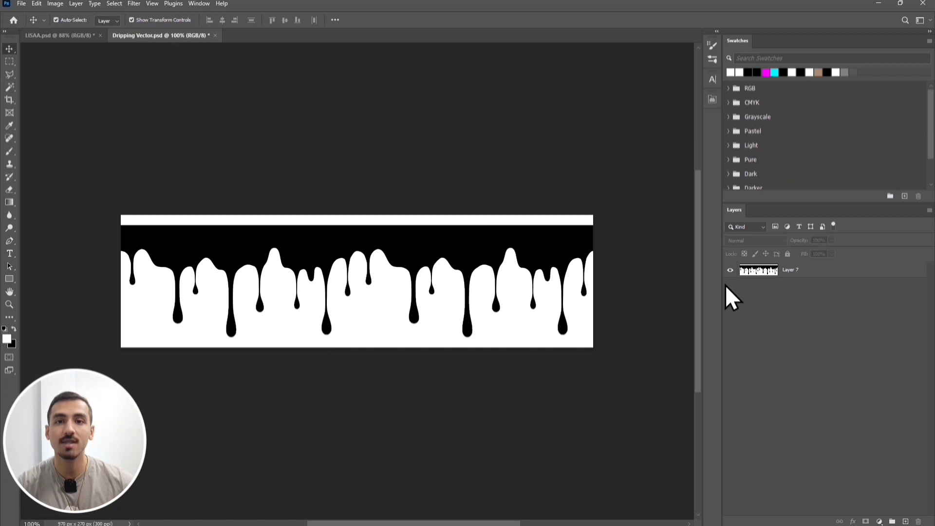
Select the white areas of the drip artwork in Dripping Vector.psd using Color Range with fuzziness 200, delete them, and clear the selection.
{"action": "left_click", "coordinate": [794, 272]}
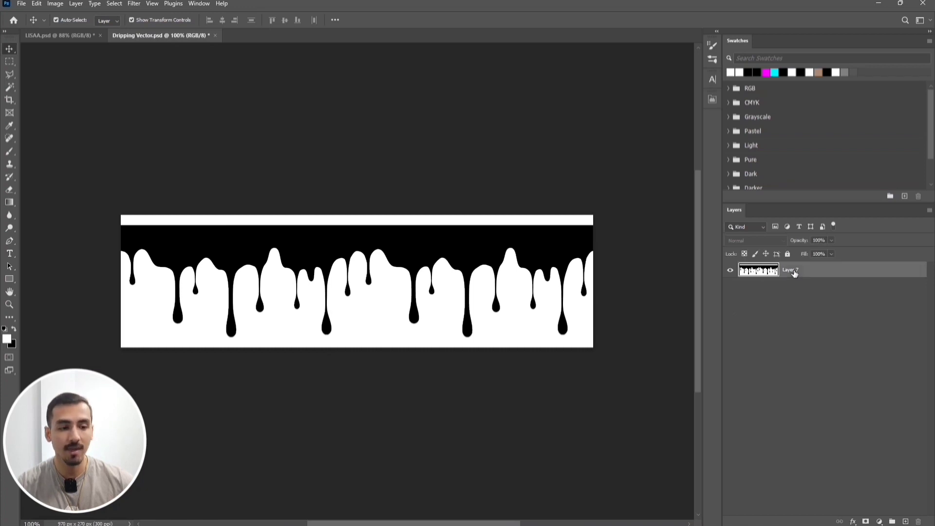
{"action": "left_click", "coordinate": [115, 4]}
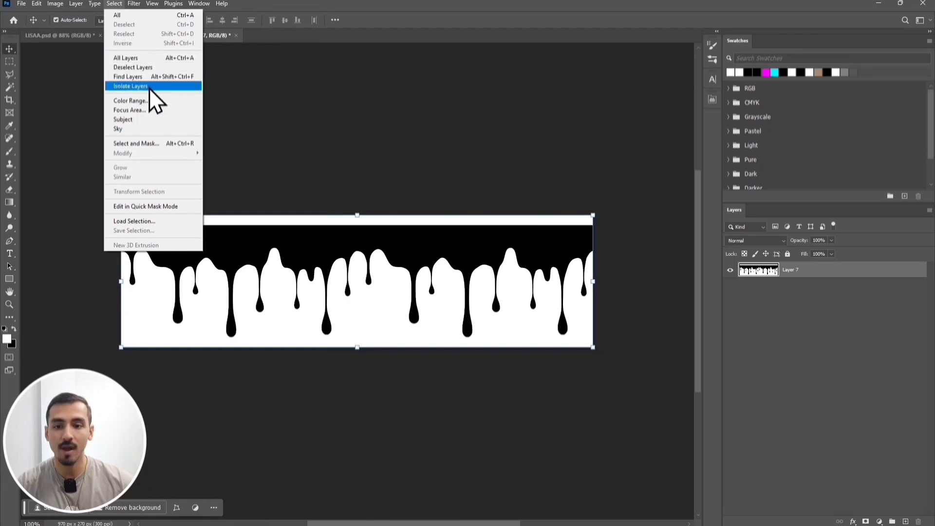
{"action": "left_click", "coordinate": [155, 101]}
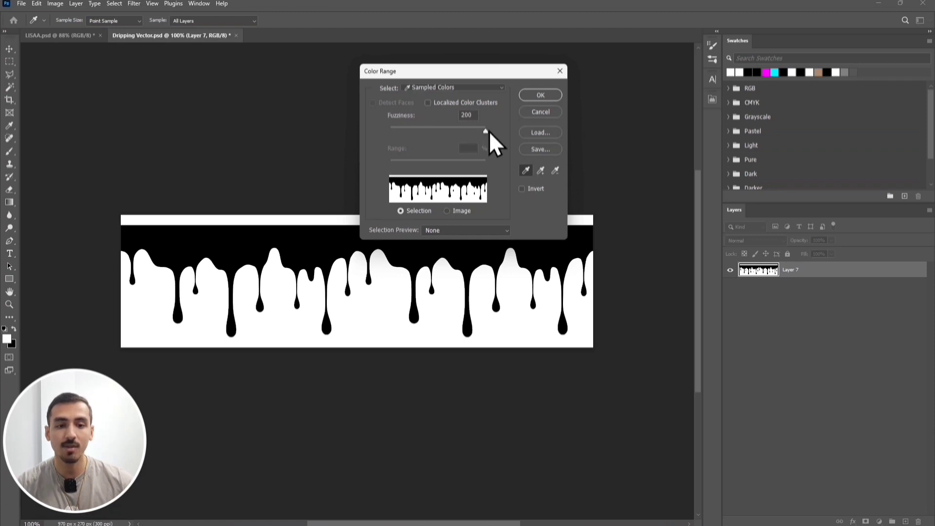
{"action": "left_click", "coordinate": [537, 96]}
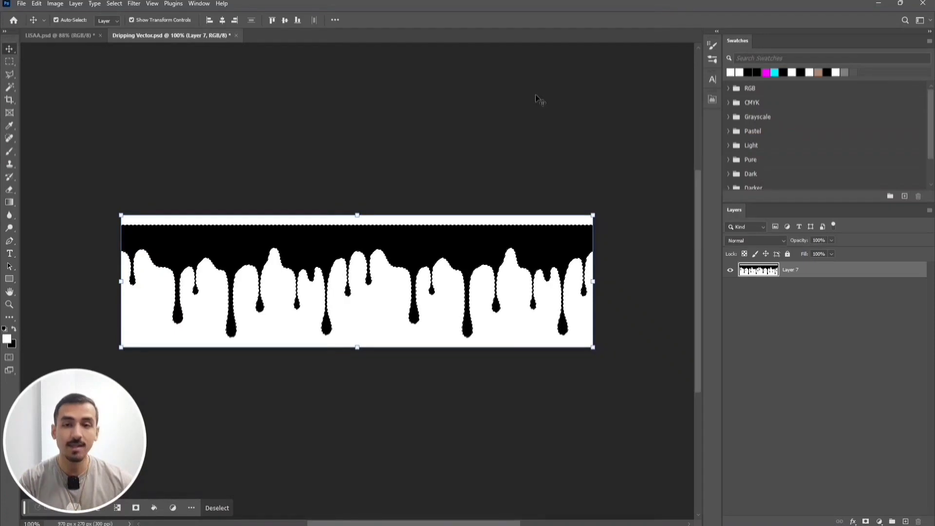
{"action": "key", "text": "Delete"}
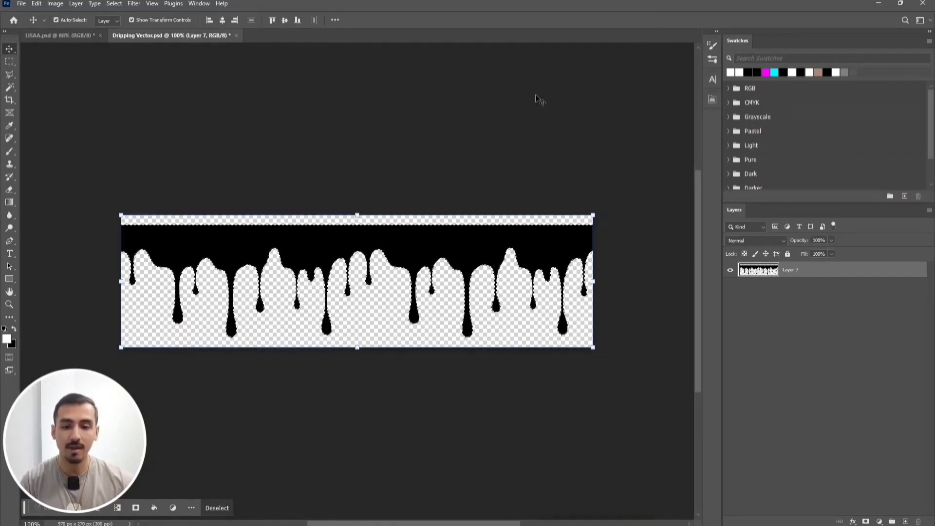
{"action": "key", "text": "ctrl+d"}
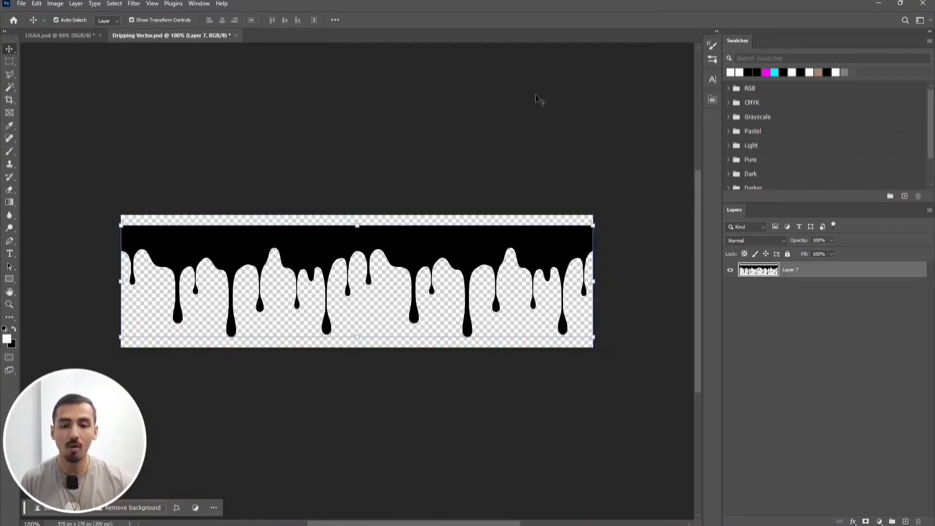
{"action": "left_click", "coordinate": [760, 295]}
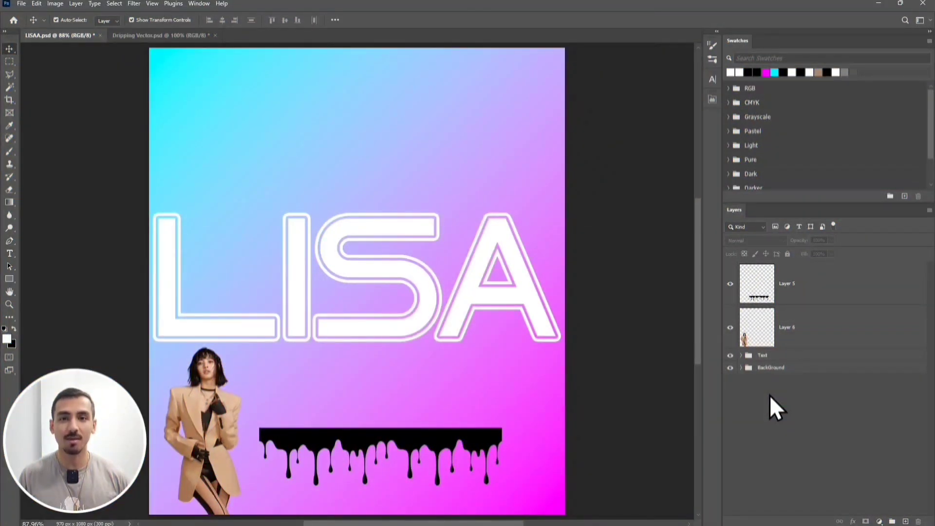
Move the cut-out figure in LISAA.psd over the S of LISA and scale her proportionally to 113%.
{"action": "left_click", "coordinate": [806, 341]}
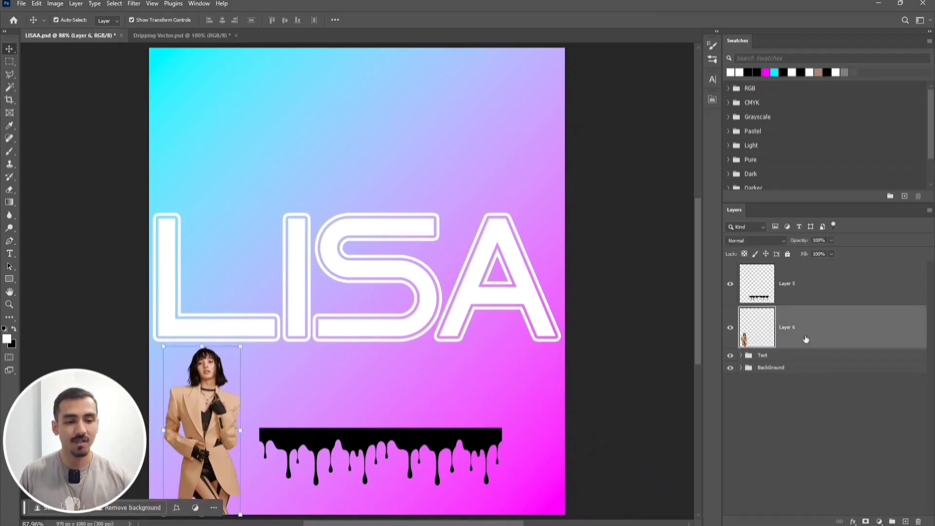
{"action": "left_click", "coordinate": [799, 284]}
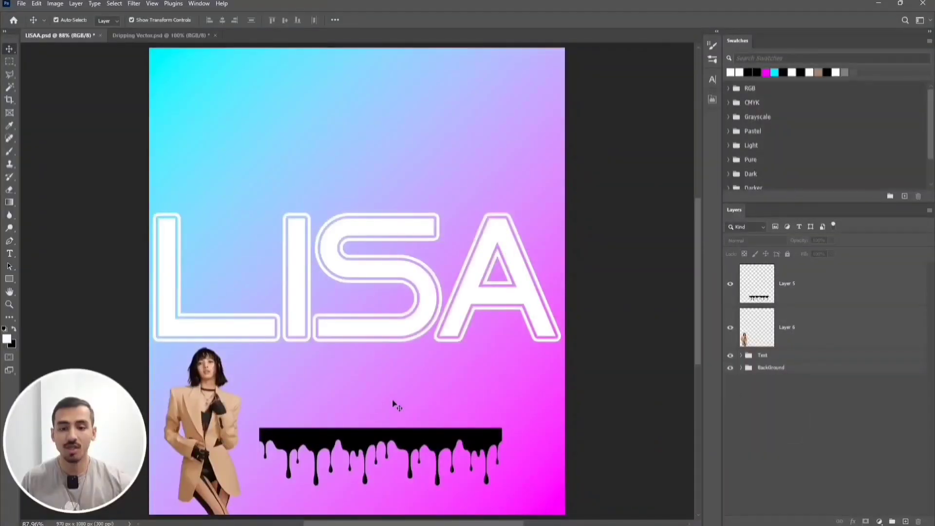
{"action": "left_click_drag", "start_coordinate": [222, 411], "coordinate": [398, 248]}
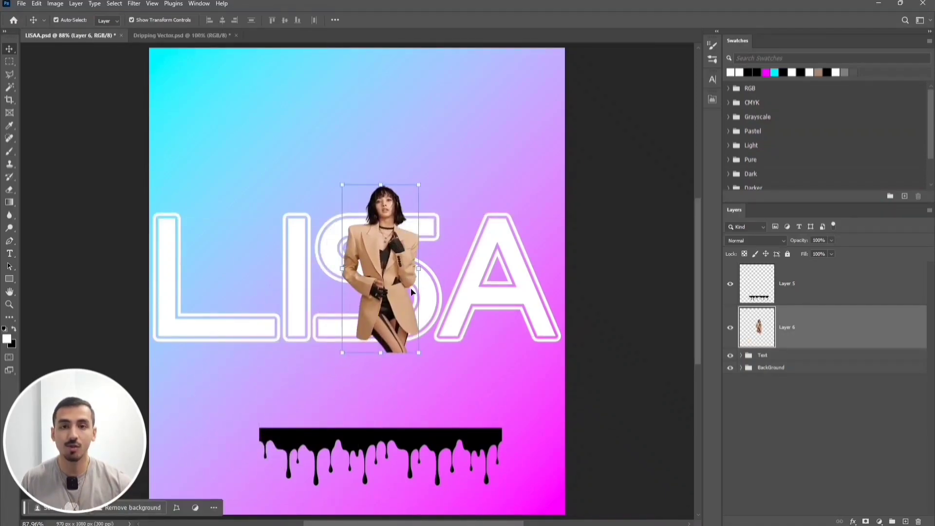
{"action": "scroll", "coordinate": [411, 290], "scroll_direction": "up", "scroll_amount": 1}
{"action": "scroll", "coordinate": [411, 291], "scroll_direction": "up", "scroll_amount": 6}
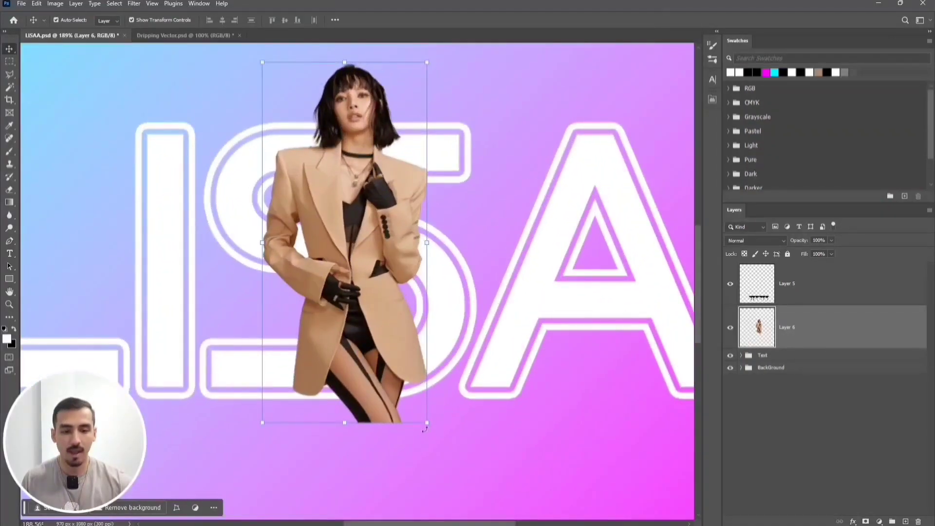
{"action": "left_click_drag", "start_coordinate": [424, 429], "coordinate": [467, 461]}
{"action": "left_click_drag", "start_coordinate": [409, 410], "coordinate": [409, 401]}
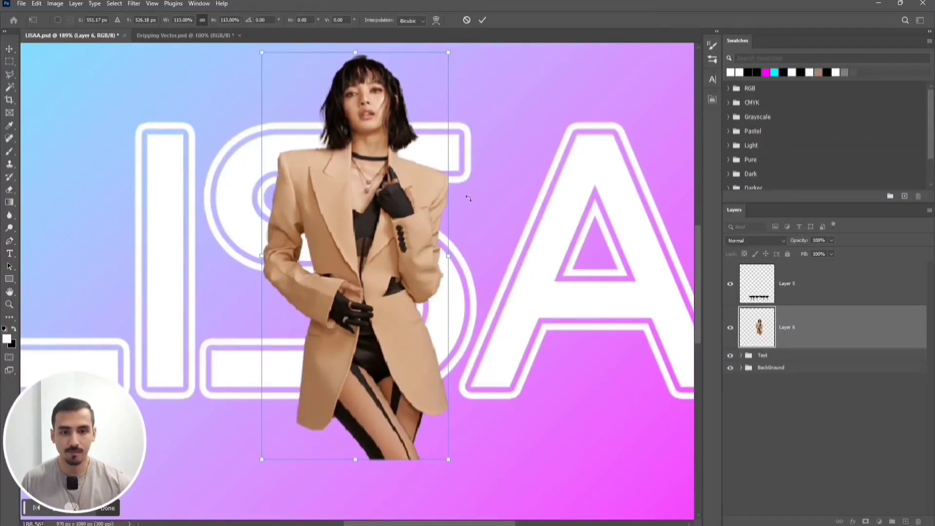
{"action": "left_click", "coordinate": [482, 20]}
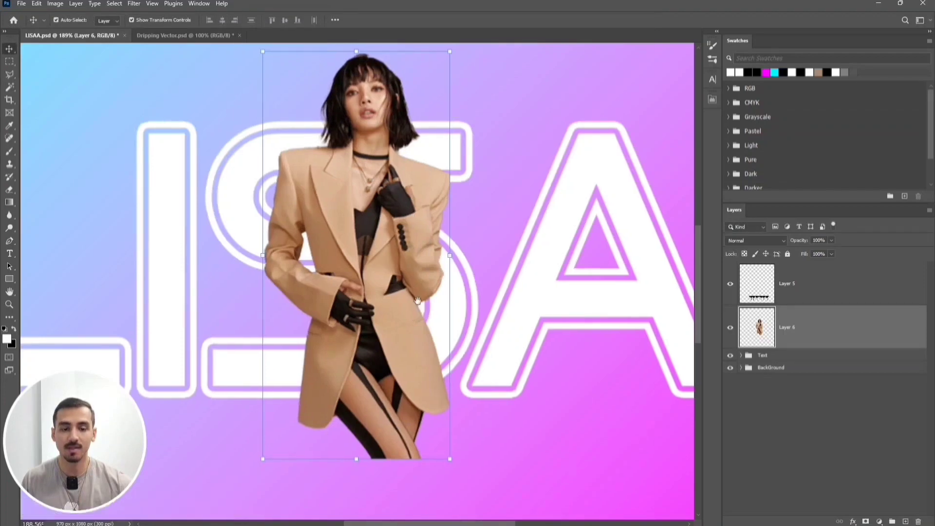
Move the black drip artwork over the hem of the figure's coat and scale it proportionally to 33.53%.
{"action": "scroll", "coordinate": [418, 300], "scroll_direction": "down", "scroll_amount": 5}
{"action": "scroll", "coordinate": [417, 214], "scroll_direction": "down", "scroll_amount": 2}
{"action": "left_click_drag", "start_coordinate": [409, 446], "coordinate": [409, 324]}
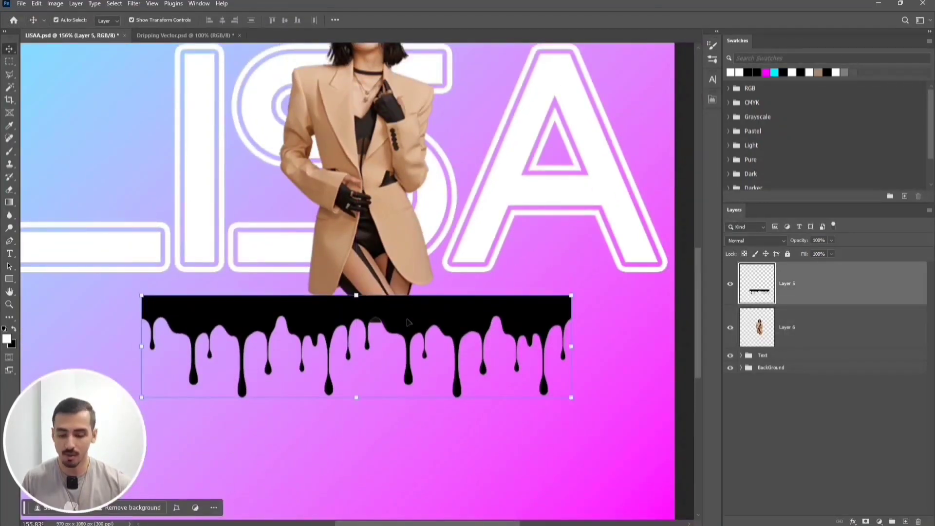
{"action": "key", "text": "ctrl+t"}
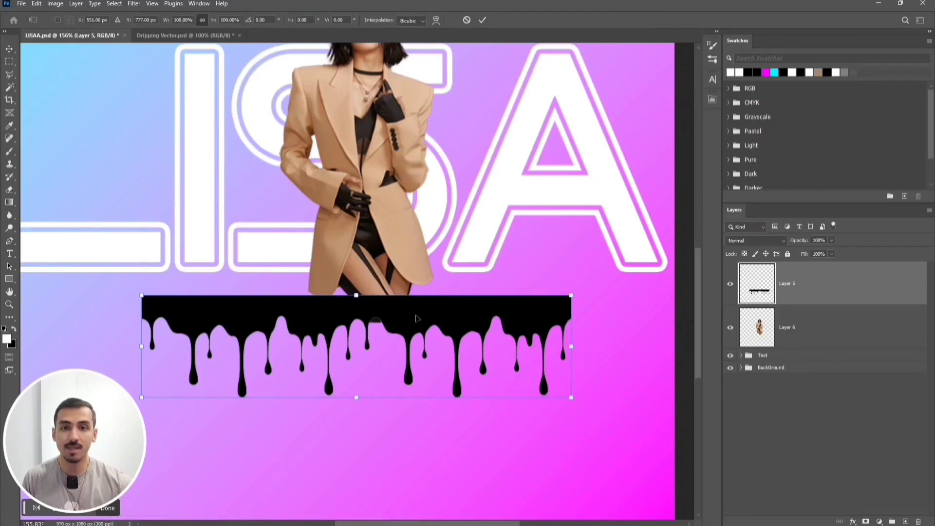
{"action": "left_click_drag", "start_coordinate": [571, 397], "coordinate": [438, 365]}
{"action": "left_click_drag", "start_coordinate": [378, 355], "coordinate": [388, 290]}
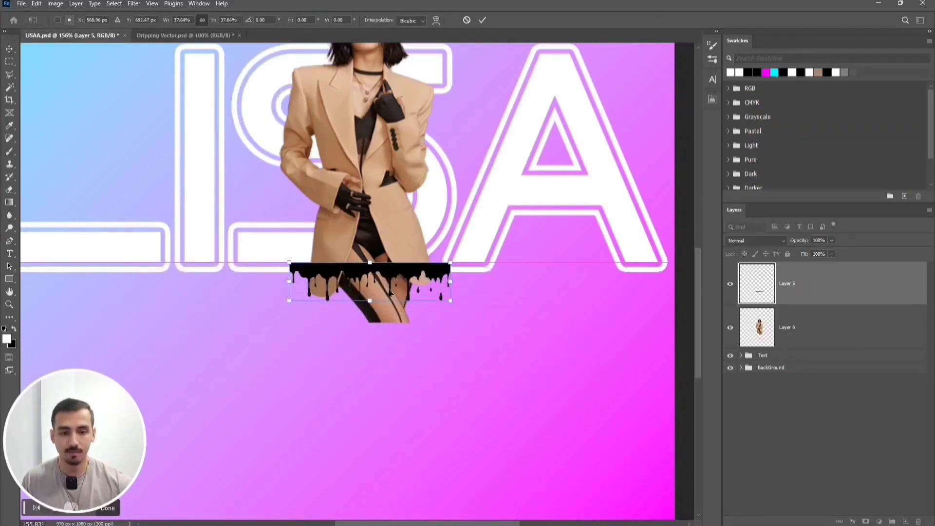
{"action": "scroll", "coordinate": [387, 290], "scroll_direction": "up", "scroll_amount": 5}
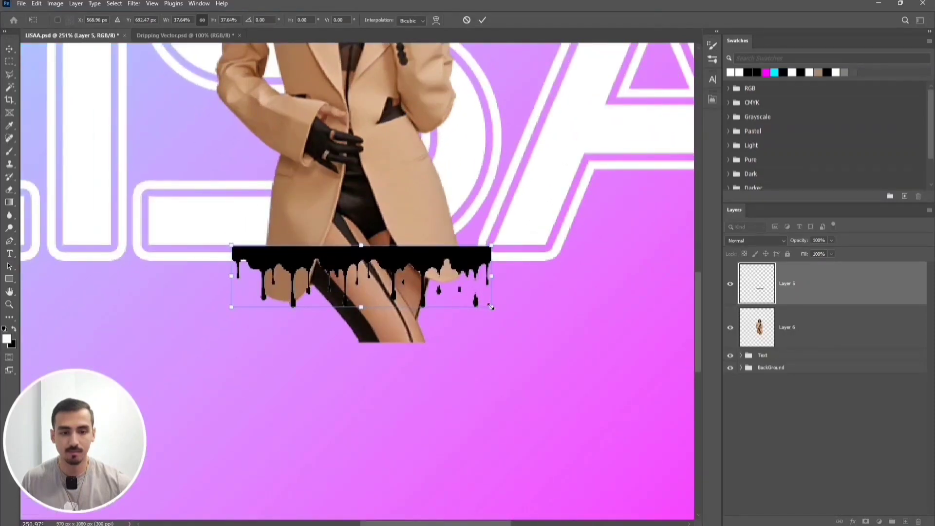
{"action": "left_click_drag", "start_coordinate": [492, 307], "coordinate": [422, 279]}
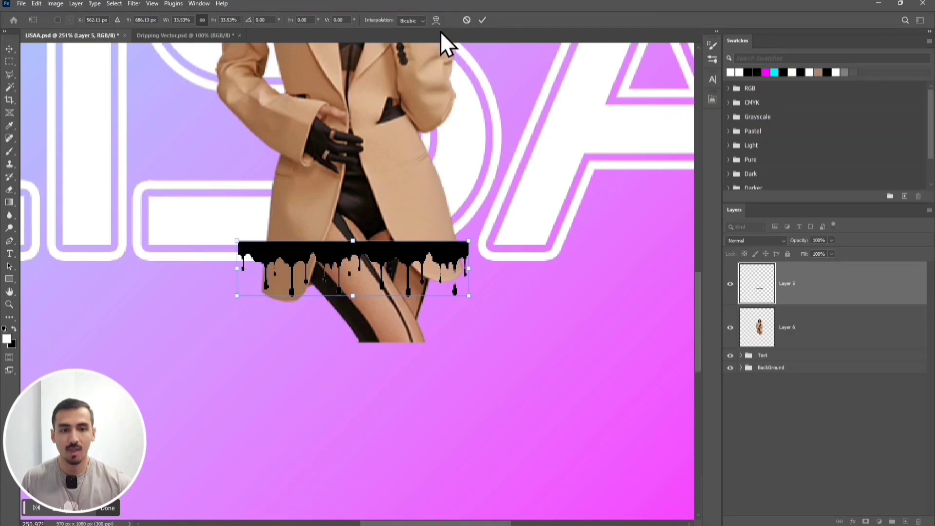
{"action": "left_click", "coordinate": [482, 20]}
{"action": "left_click", "coordinate": [763, 391]}
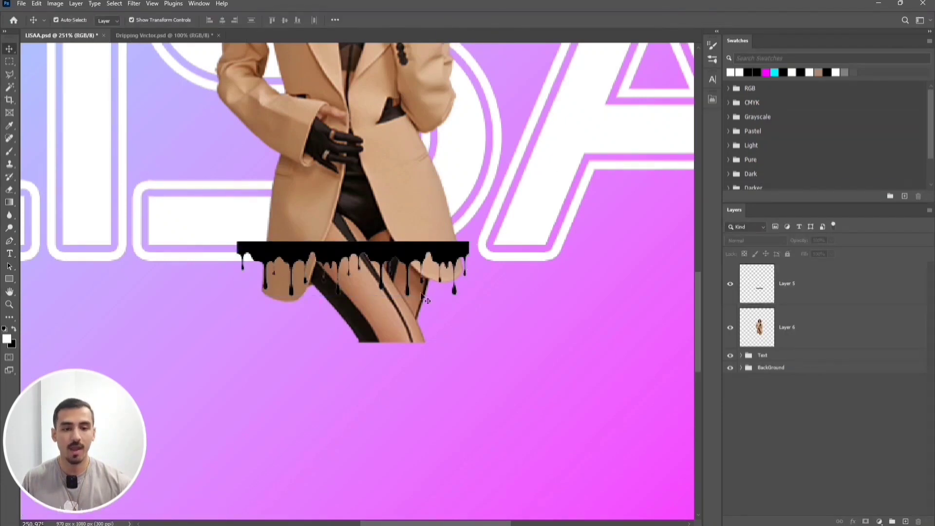
Load the figure's outline from Layer 6, invert it, erase the parts of Layer 5's drips outside her, and clear the selection.
{"action": "scroll", "coordinate": [410, 287], "scroll_direction": "down", "scroll_amount": 3}
{"action": "left_click_drag", "start_coordinate": [385, 265], "coordinate": [413, 317]}
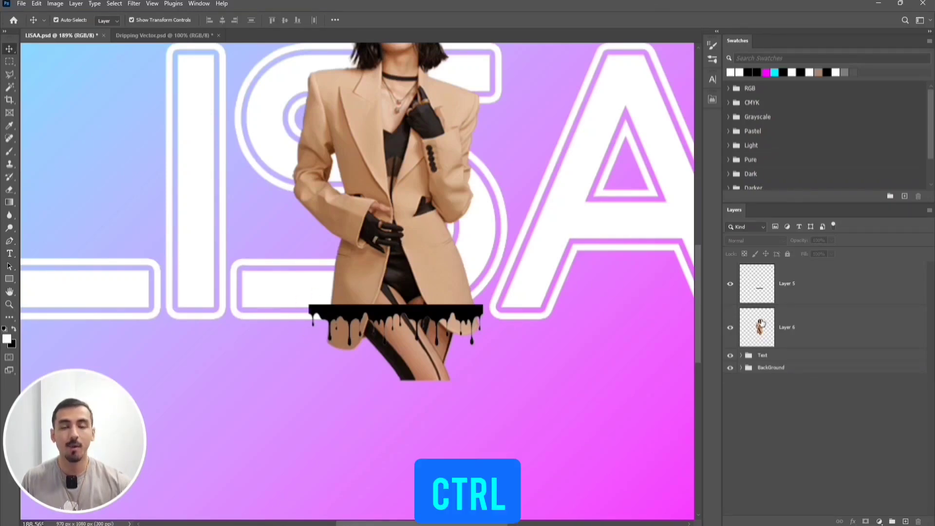
{"action": "left_click", "coordinate": [761, 323], "text": "ctrl"}
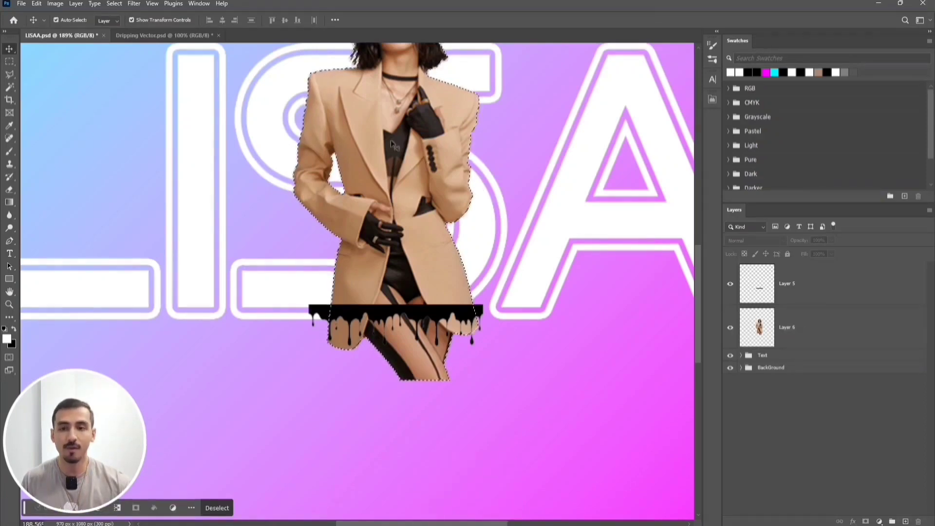
{"action": "left_click", "coordinate": [114, 4]}
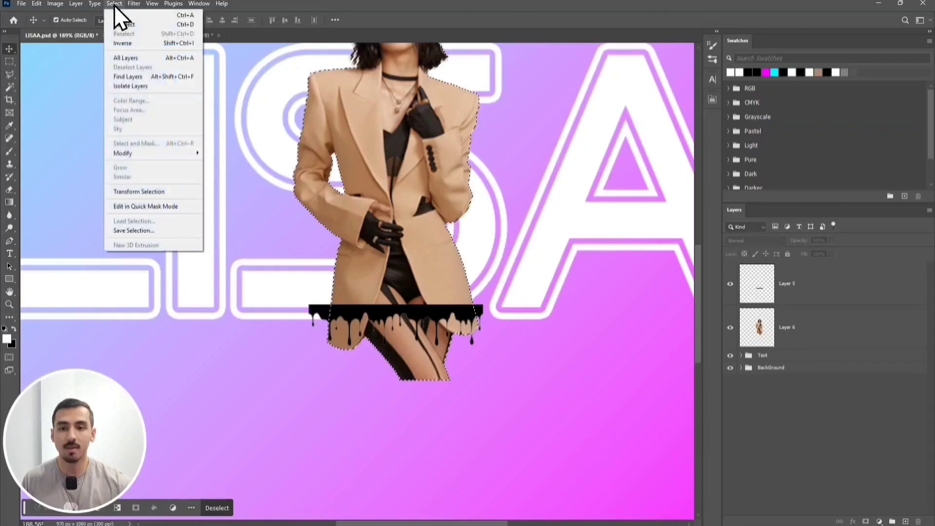
{"action": "left_click", "coordinate": [154, 45]}
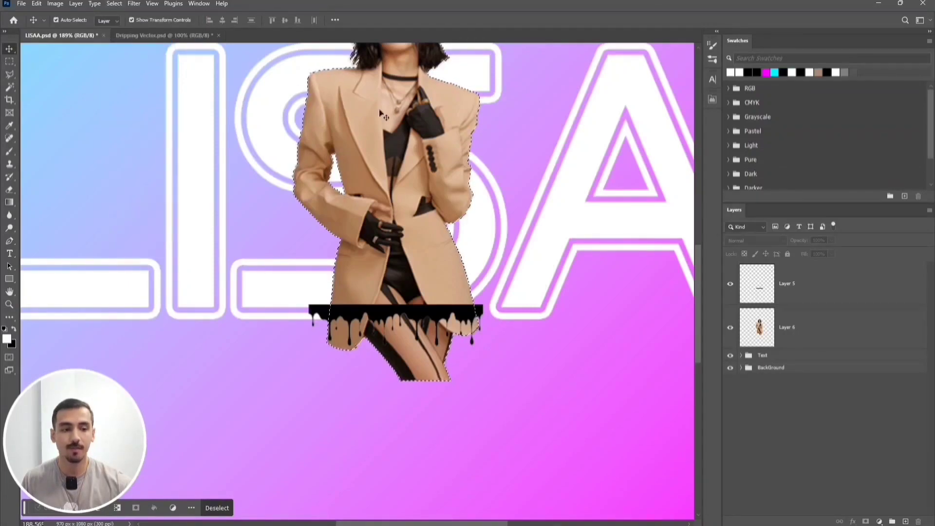
{"action": "left_click", "coordinate": [827, 285]}
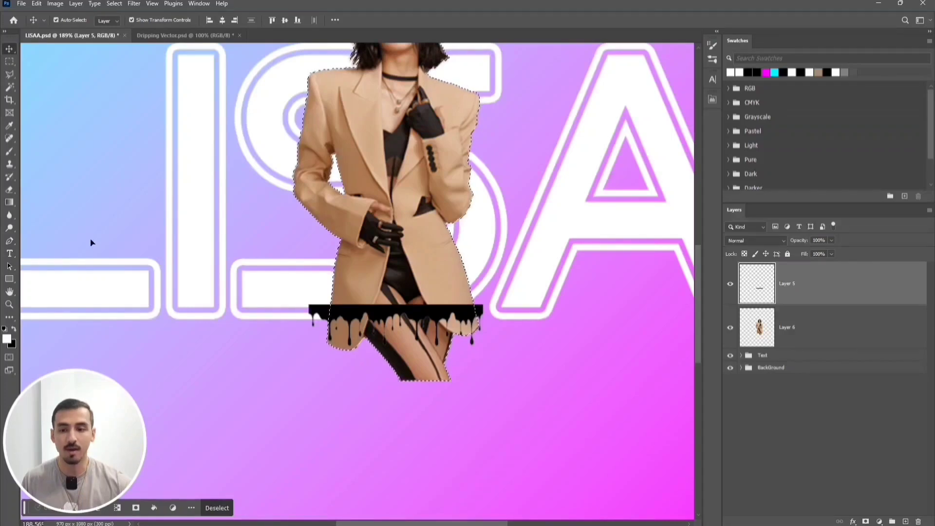
{"action": "left_click", "coordinate": [6, 191]}
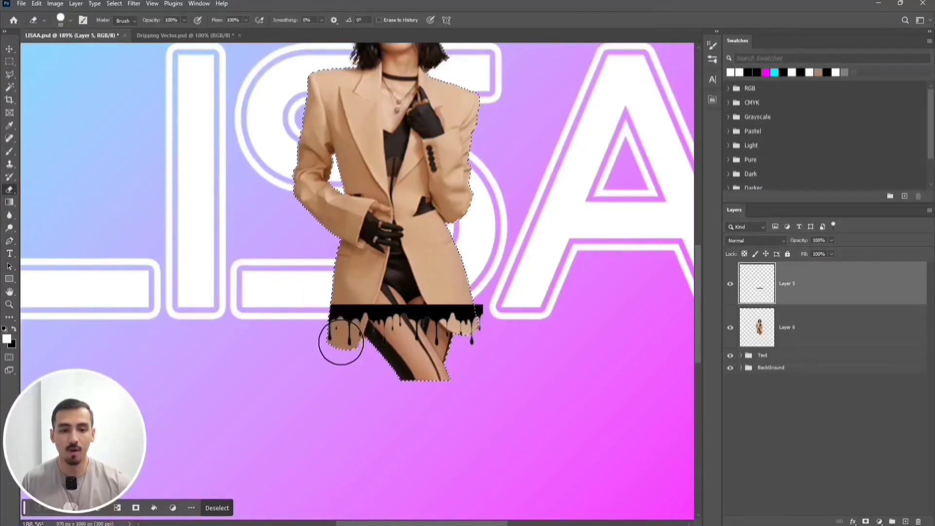
{"action": "left_click_drag", "start_coordinate": [486, 324], "coordinate": [472, 299]}
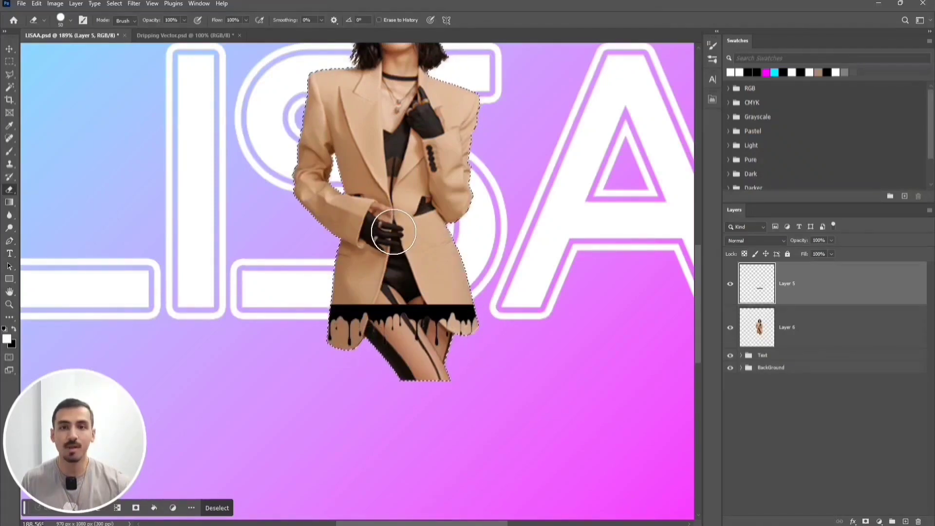
{"action": "key", "text": "ctrl+d"}
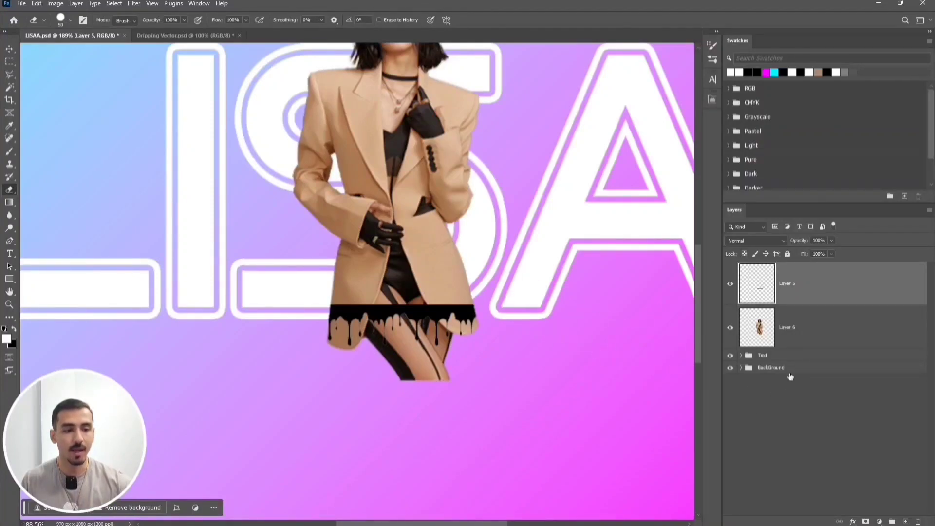
Load the drip shape of Layer 5 as a selection and copy that area of the figure on Layer 6 to a new layer.
{"action": "left_click", "coordinate": [804, 338]}
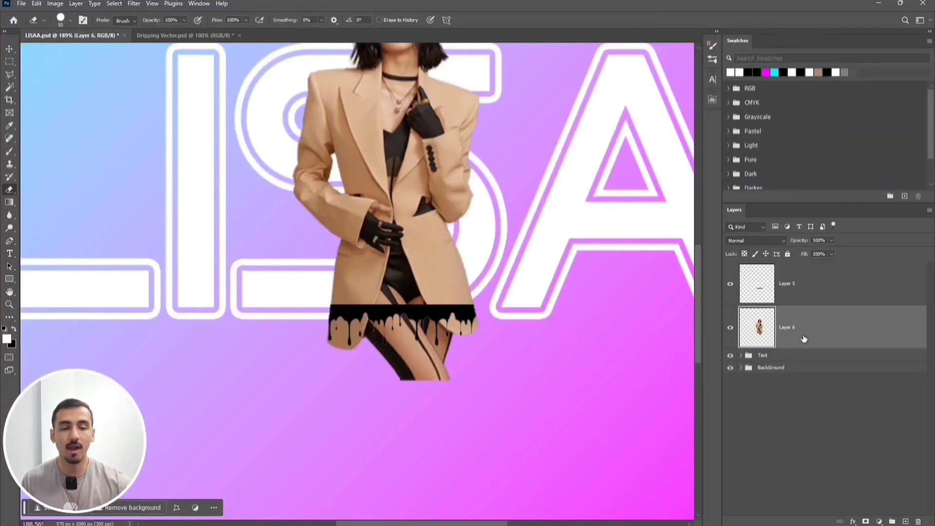
{"action": "left_click", "coordinate": [731, 328]}
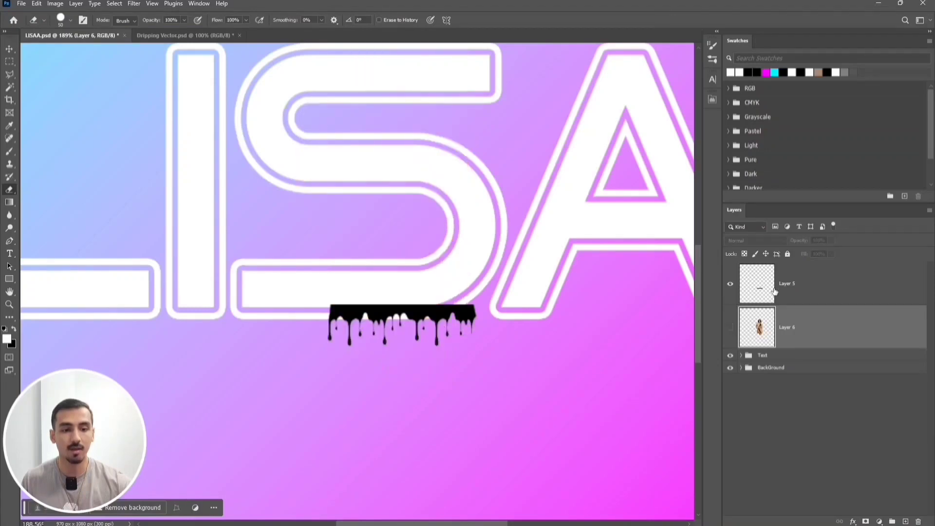
{"action": "left_click", "coordinate": [730, 328]}
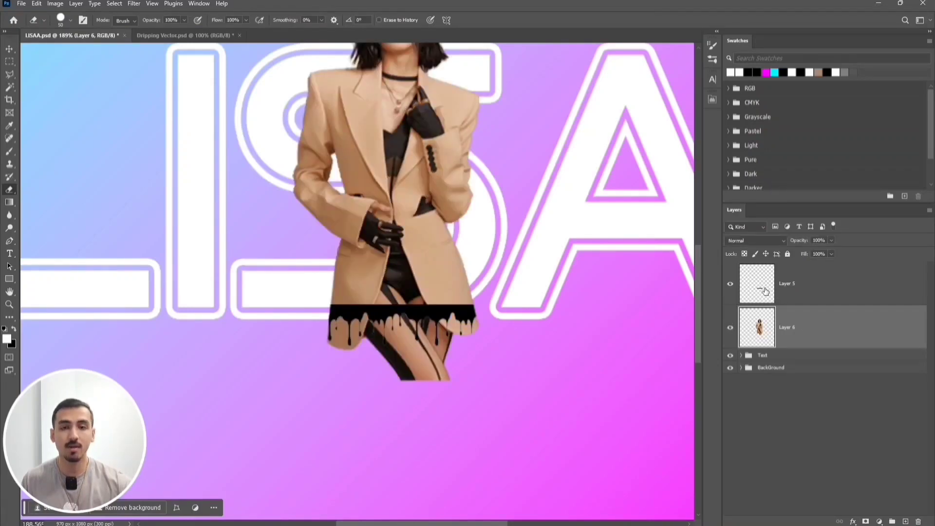
{"action": "key", "text": "ctrl"}
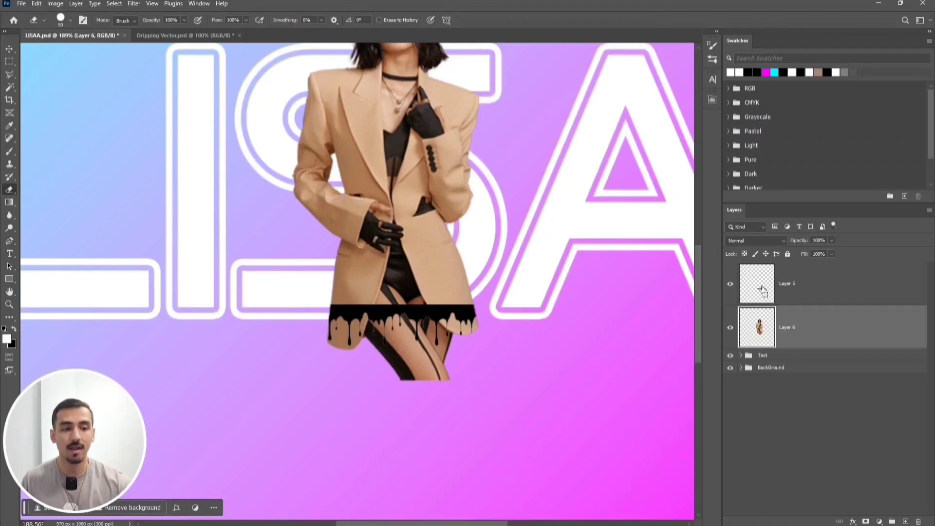
{"action": "left_click", "coordinate": [763, 290], "text": "ctrl"}
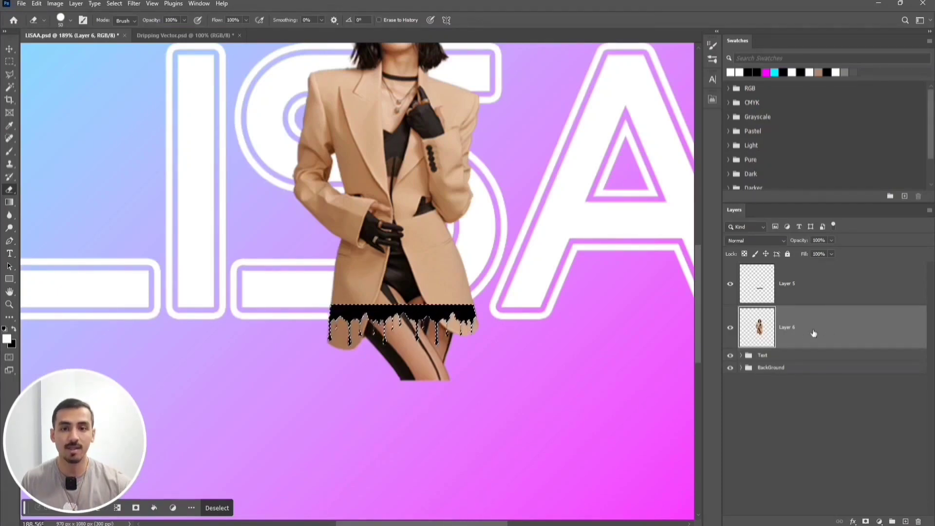
{"action": "key", "text": "ctrl+j"}
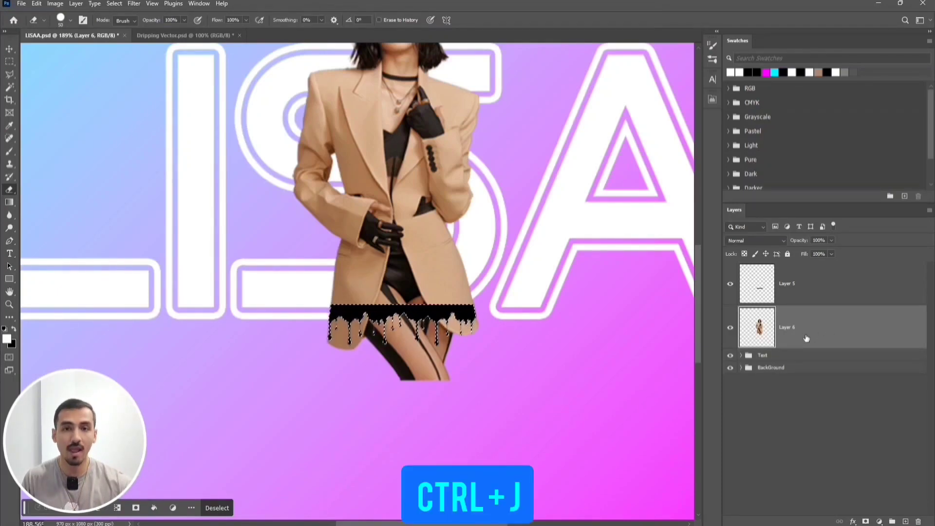
Delete Layer 5 with the black drips and check the copied drips by temporarily hiding the figure on Layer 6.
{"action": "left_click", "coordinate": [799, 297]}
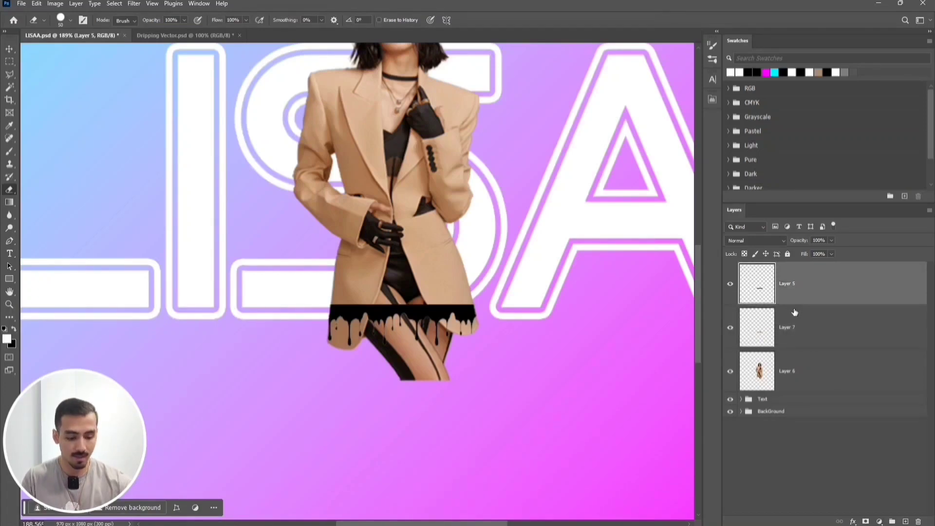
{"action": "key", "text": "Delete"}
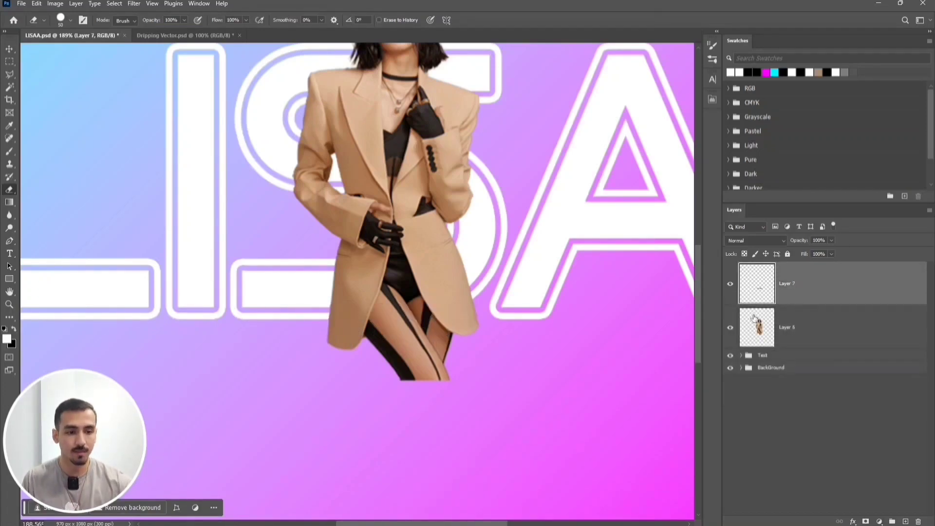
{"action": "left_click", "coordinate": [731, 327]}
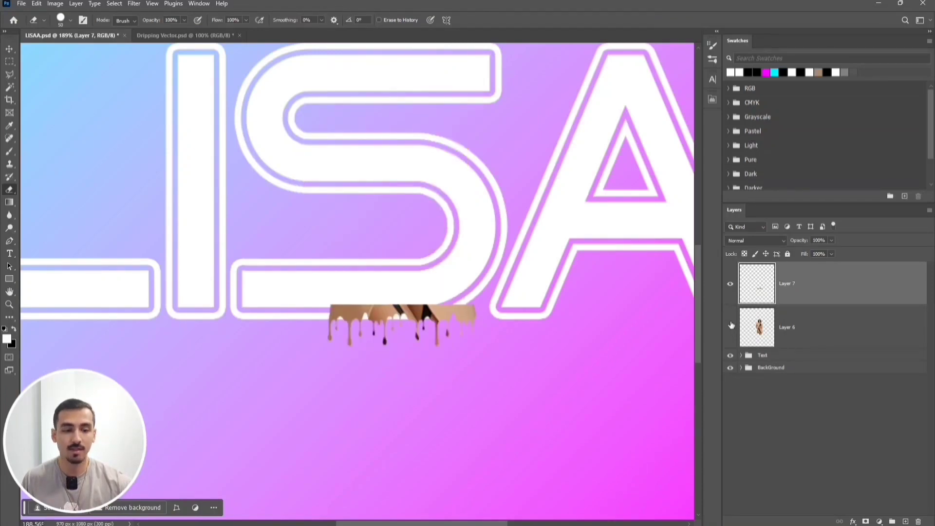
{"action": "left_click", "coordinate": [731, 327]}
{"action": "left_click", "coordinate": [808, 329]}
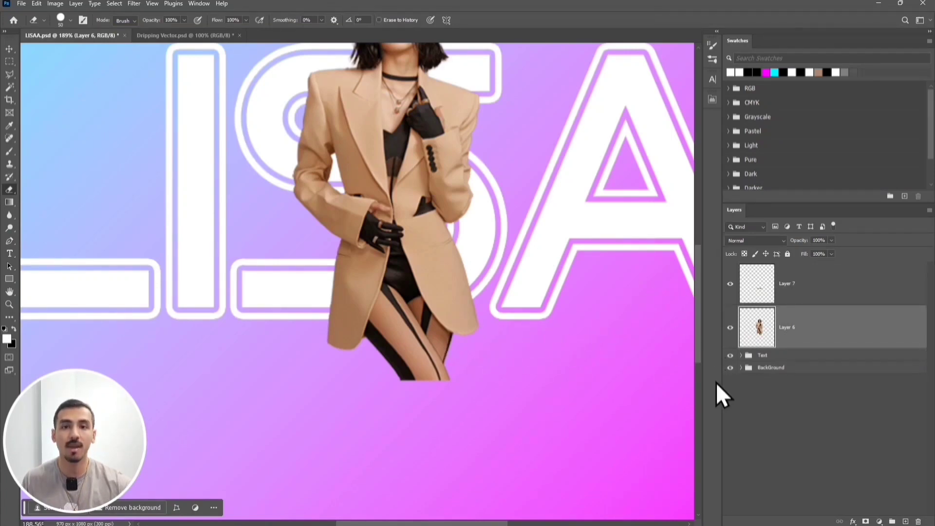
{"action": "left_click", "coordinate": [786, 290]}
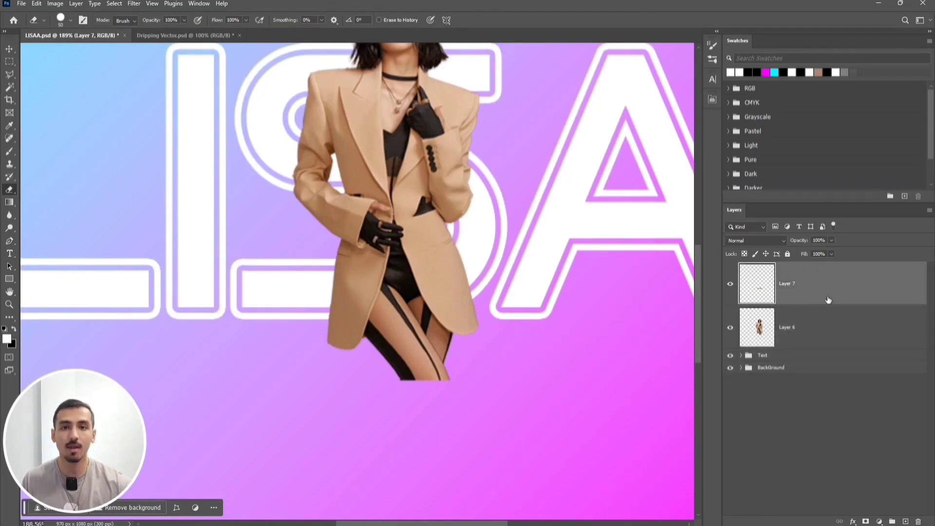
Load Layer 7's drip outline, invert it, erase the coat hem and legs around the drips on Layer 6, and clear the selection.
{"action": "left_click", "coordinate": [769, 293], "text": "ctrl"}
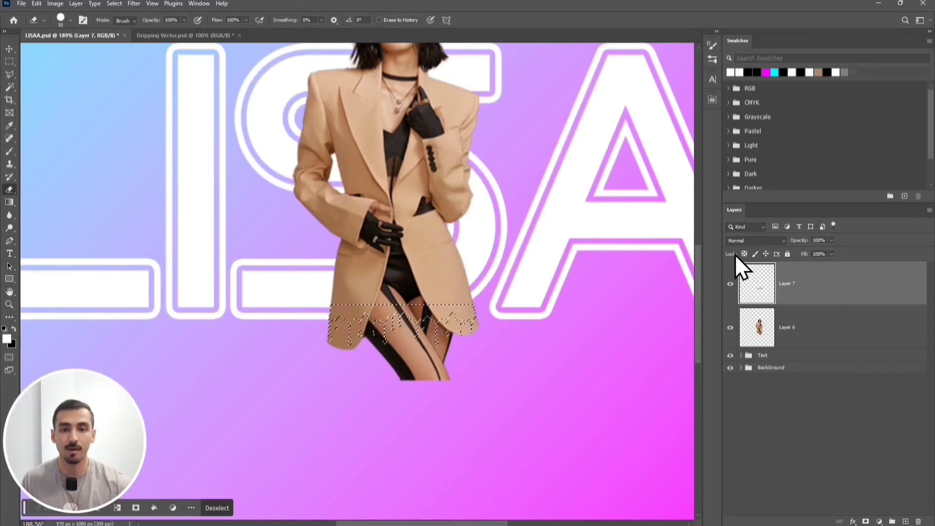
{"action": "left_click", "coordinate": [114, 4]}
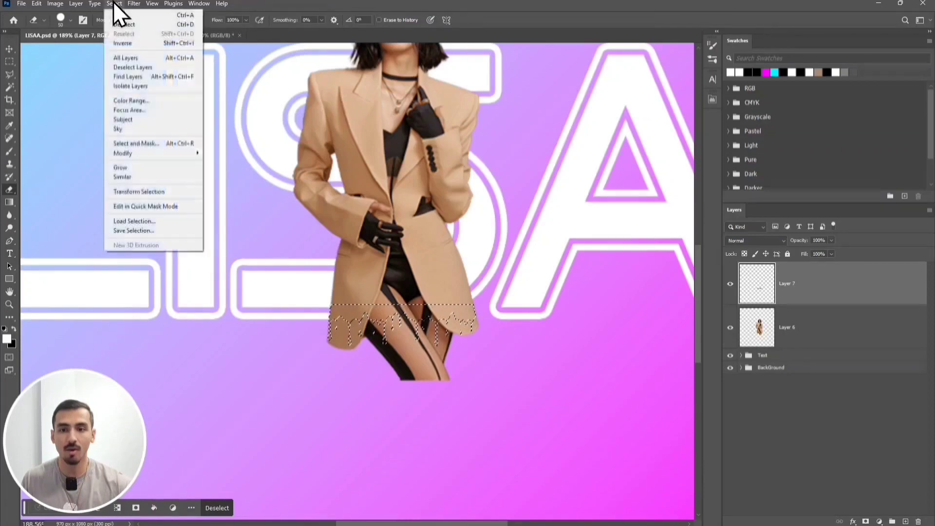
{"action": "left_click", "coordinate": [155, 44]}
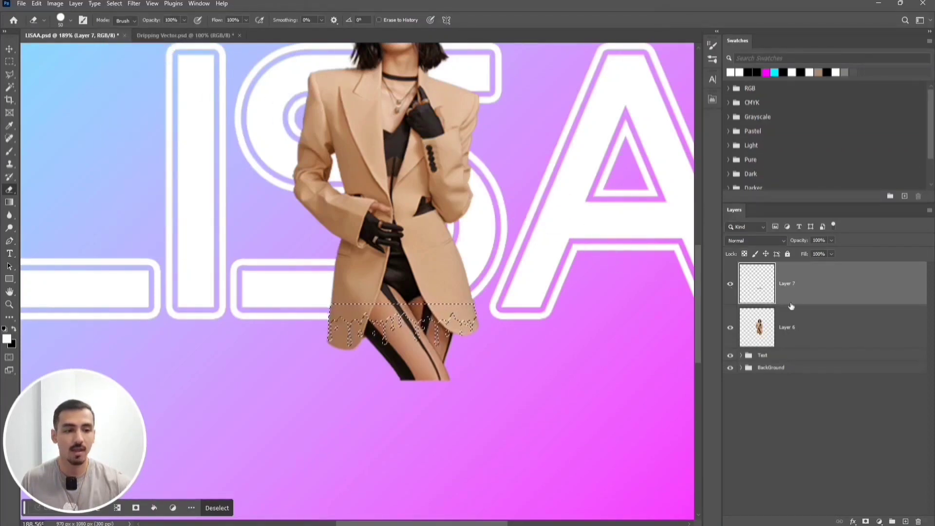
{"action": "left_click", "coordinate": [813, 321]}
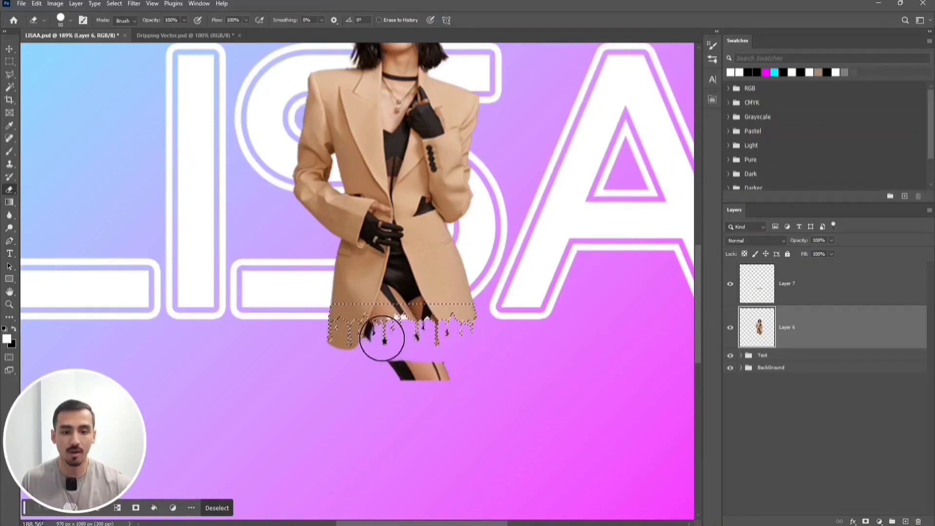
{"action": "mouse_move", "coordinate": [347, 349]}
{"action": "left_mouse_down"}
{"action": "mouse_move", "coordinate": [424, 376]}
{"action": "mouse_move", "coordinate": [464, 372]}
{"action": "left_mouse_up"}
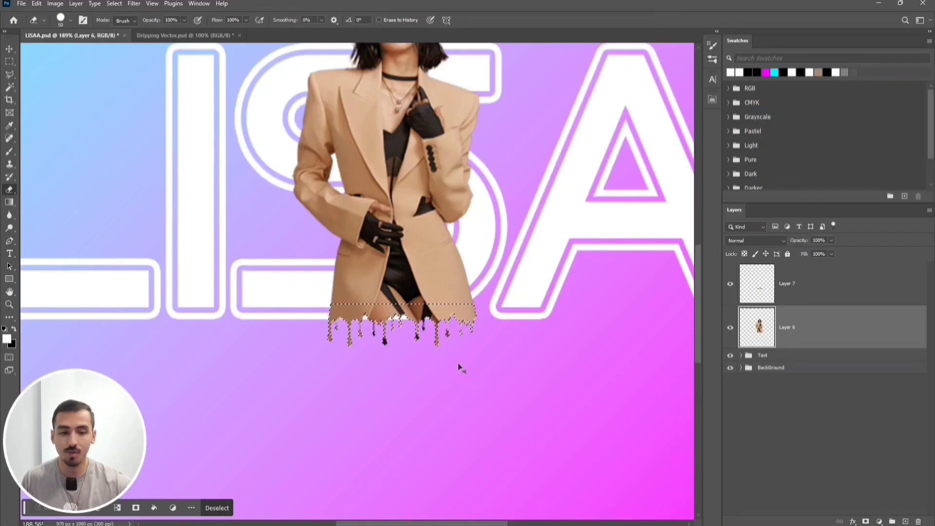
{"action": "key", "text": "ctrl+d"}
{"action": "key", "text": "v"}
{"action": "left_click", "coordinate": [811, 434]}
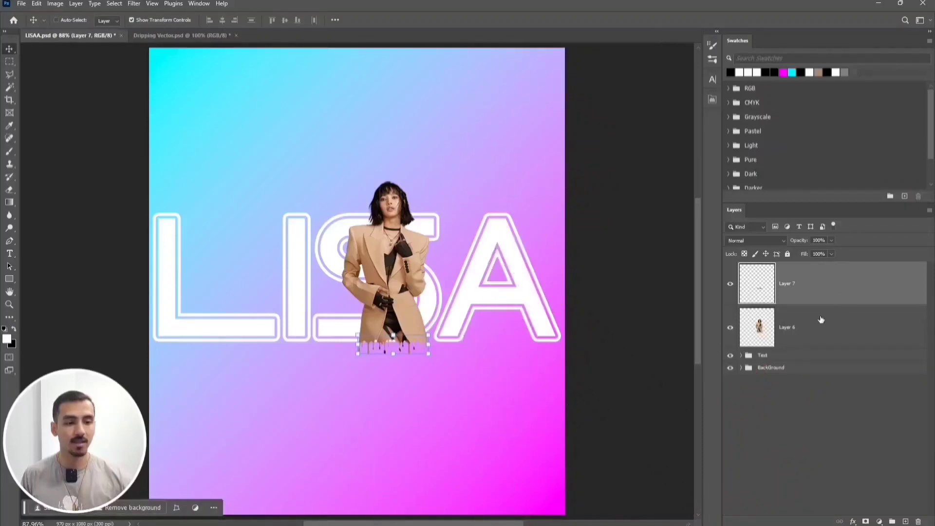
Convert Layer 7 and Layer 6 together into one smart object and add a layer mask to it.
{"action": "left_click", "coordinate": [817, 327], "text": "ctrl"}
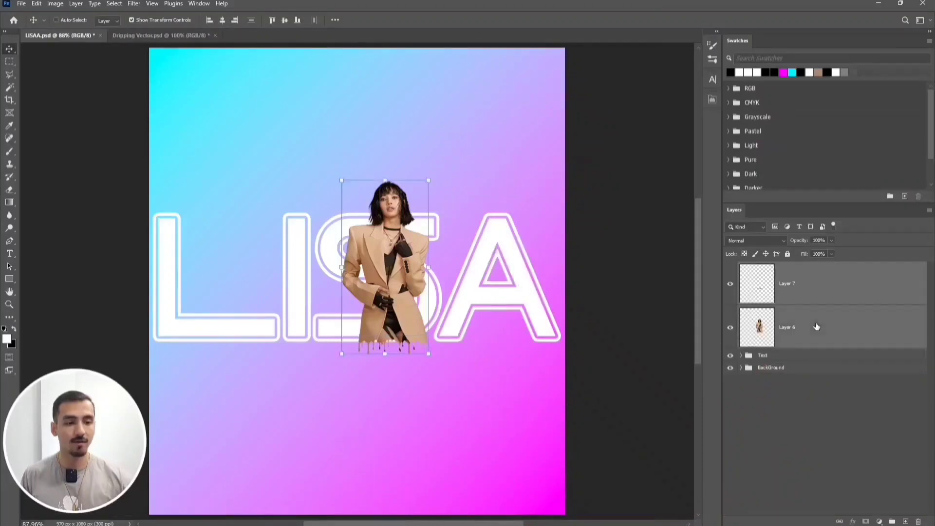
{"action": "right_click", "coordinate": [816, 326]}
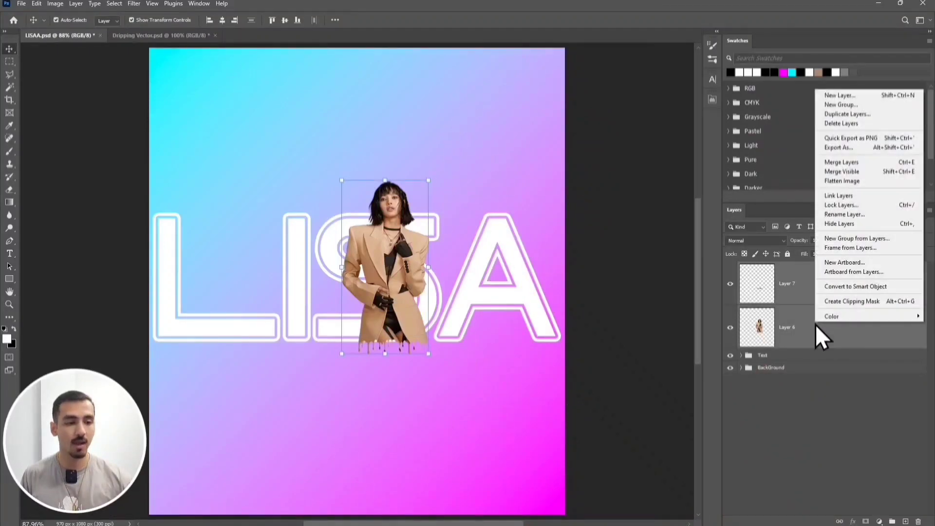
{"action": "left_click", "coordinate": [877, 289]}
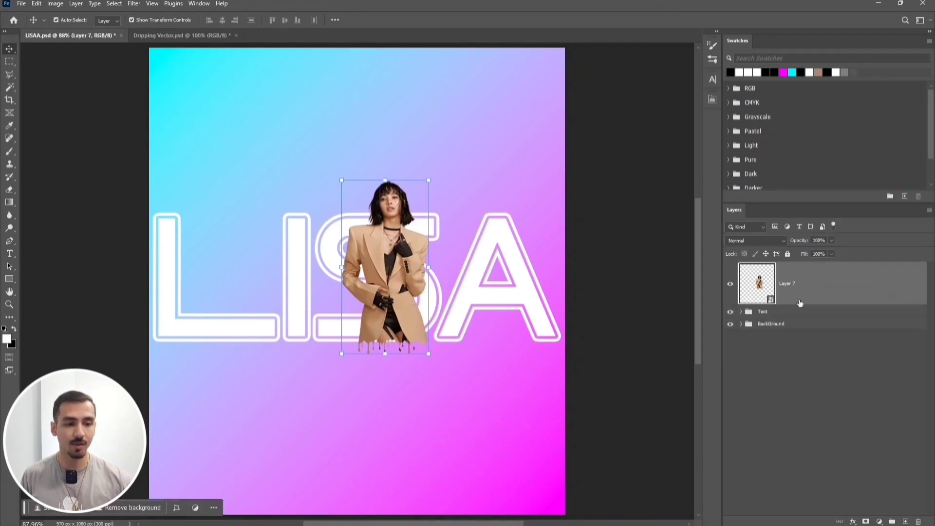
{"action": "left_click", "coordinate": [866, 522]}
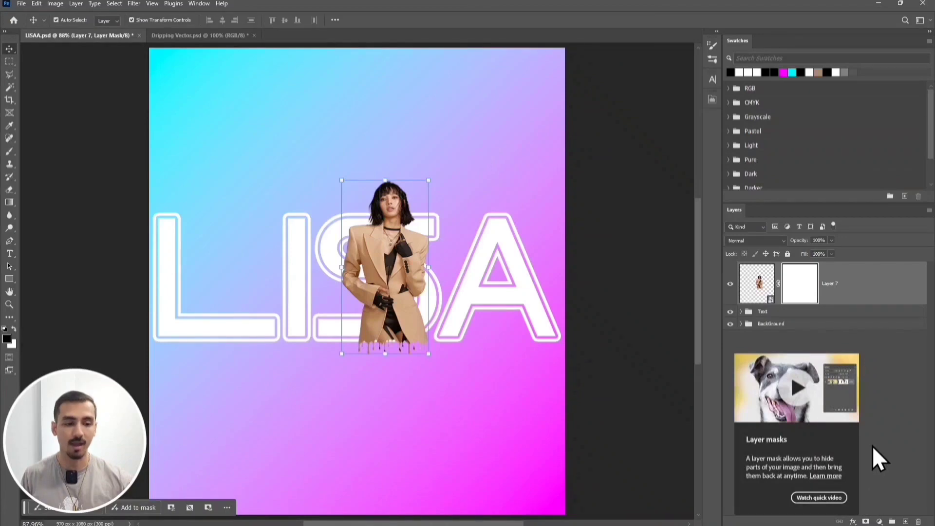
Deselect the figure layer, expand the Text group and load Layer 3's letter outline as a selection.
{"action": "left_click", "coordinate": [777, 334]}
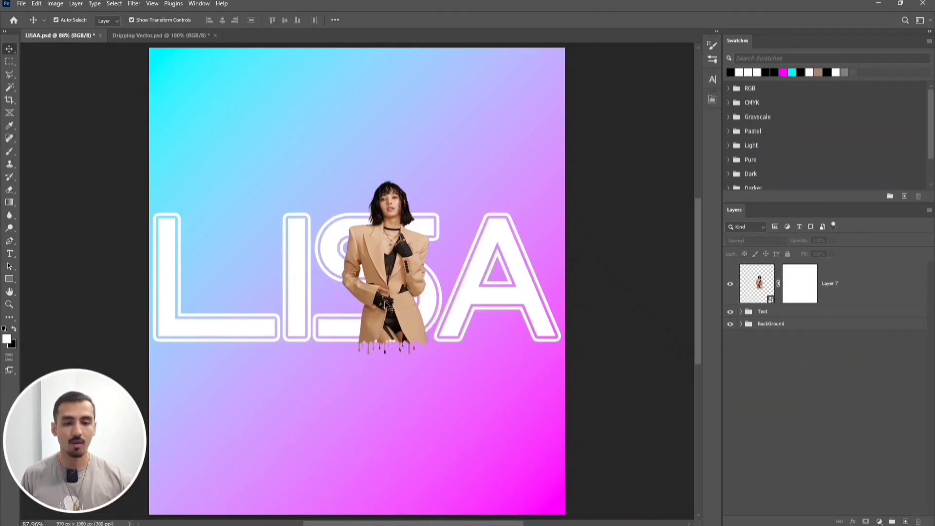
{"action": "scroll", "coordinate": [385, 305], "scroll_direction": "up", "scroll_amount": 3}
{"action": "scroll", "coordinate": [385, 305], "scroll_direction": "up", "scroll_amount": 4}
{"action": "left_click_drag", "start_coordinate": [418, 233], "coordinate": [429, 260]}
{"action": "left_click", "coordinate": [741, 312]}
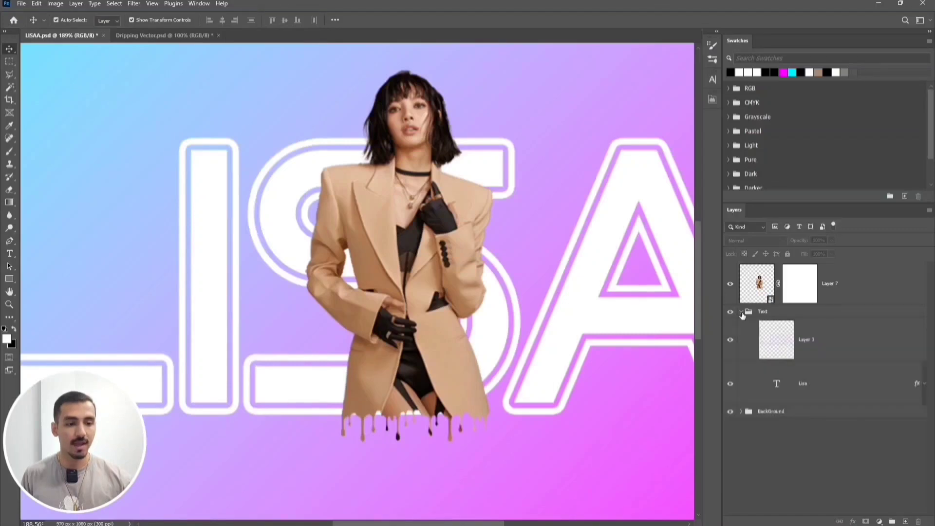
{"action": "key", "text": "ctrl"}
{"action": "left_click", "coordinate": [781, 340], "text": "ctrl"}
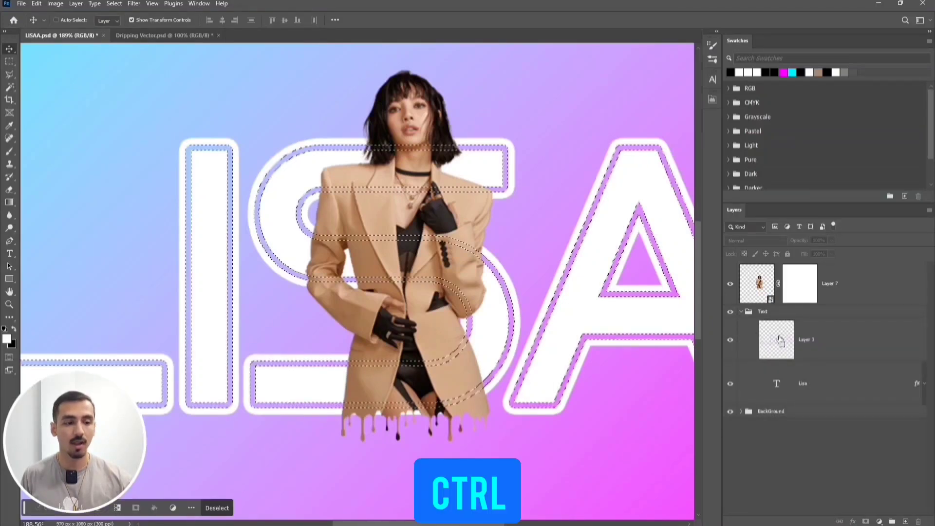
Paint black on Layer 7's mask inside the selection along the S's middle stroke to reveal its inner outline over the coat, and clear the selection.
{"action": "left_click", "coordinate": [798, 292]}
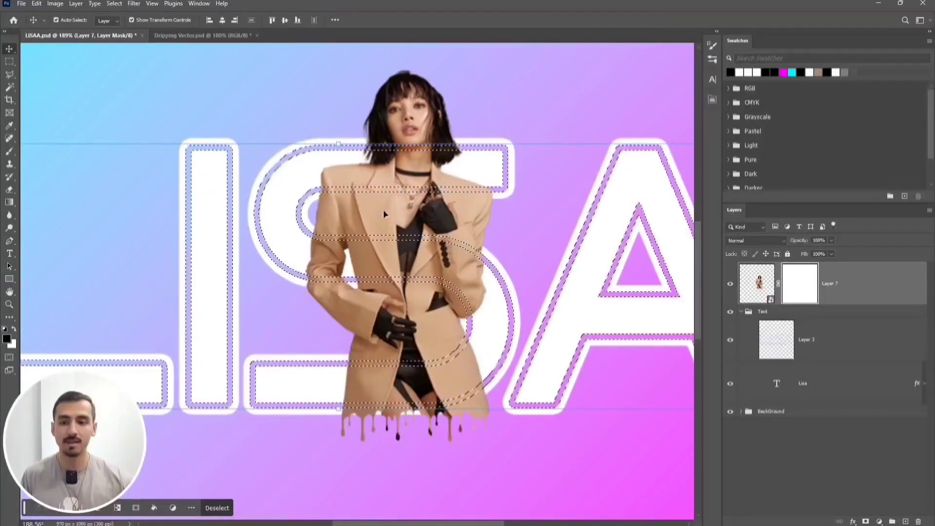
{"action": "left_click", "coordinate": [9, 151]}
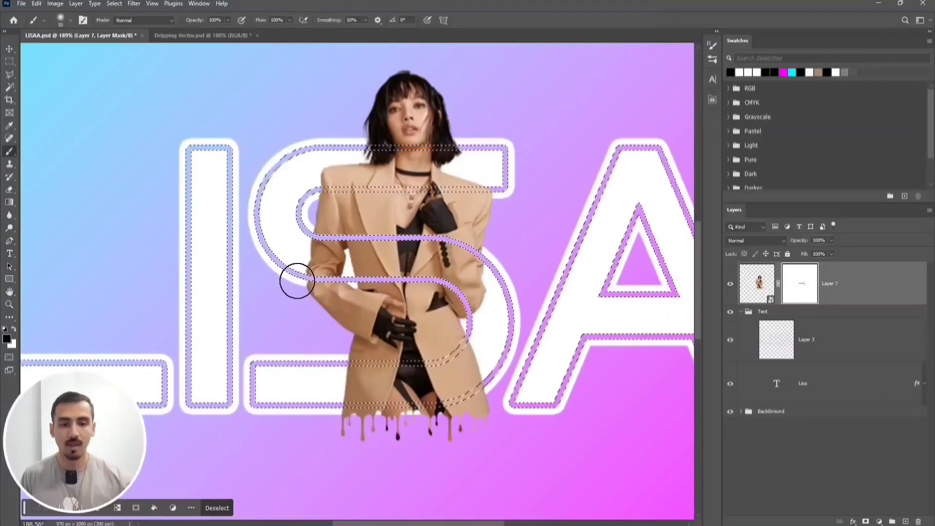
{"action": "key", "text": "ctrl+d"}
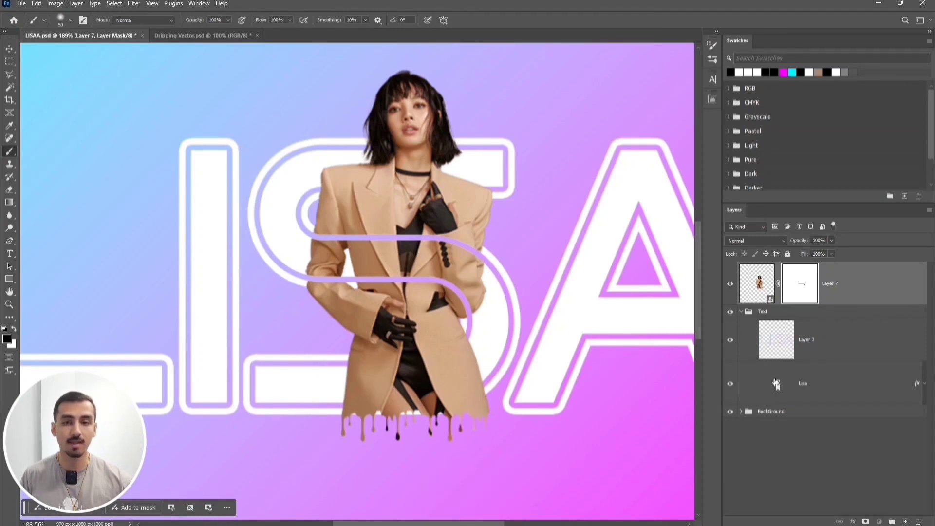
Load the Lisa text's letter shape as a selection, mask out the figure over the S's middle stroke in black, and clear the selection.
{"action": "left_click", "coordinate": [777, 384], "text": "ctrl"}
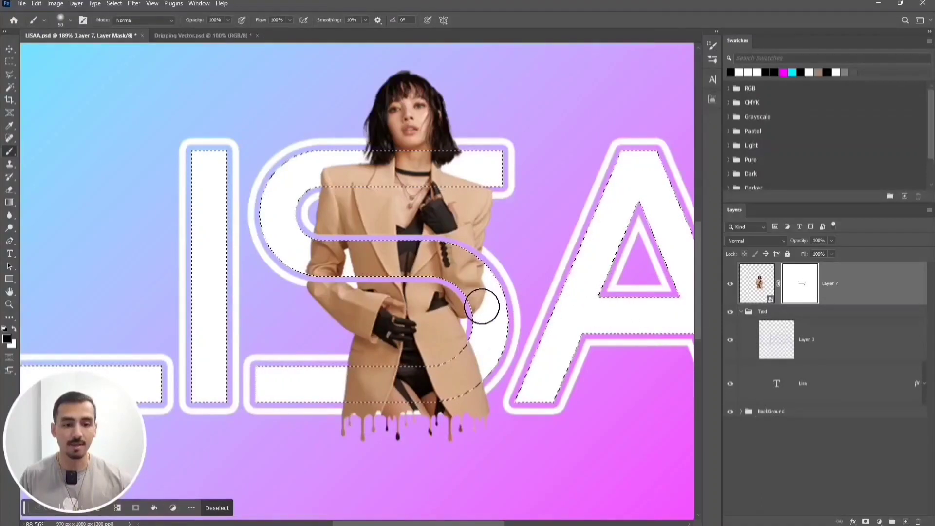
{"action": "mouse_move", "coordinate": [482, 306]}
{"action": "left_mouse_down"}
{"action": "mouse_move", "coordinate": [477, 270]}
{"action": "mouse_move", "coordinate": [460, 259]}
{"action": "mouse_move", "coordinate": [304, 249]}
{"action": "mouse_move", "coordinate": [458, 257]}
{"action": "mouse_move", "coordinate": [306, 255]}
{"action": "mouse_move", "coordinate": [457, 280]}
{"action": "mouse_move", "coordinate": [485, 298]}
{"action": "mouse_move", "coordinate": [489, 319]}
{"action": "mouse_move", "coordinate": [476, 283]}
{"action": "mouse_move", "coordinate": [448, 268]}
{"action": "mouse_move", "coordinate": [292, 259]}
{"action": "mouse_move", "coordinate": [360, 263]}
{"action": "left_mouse_up"}
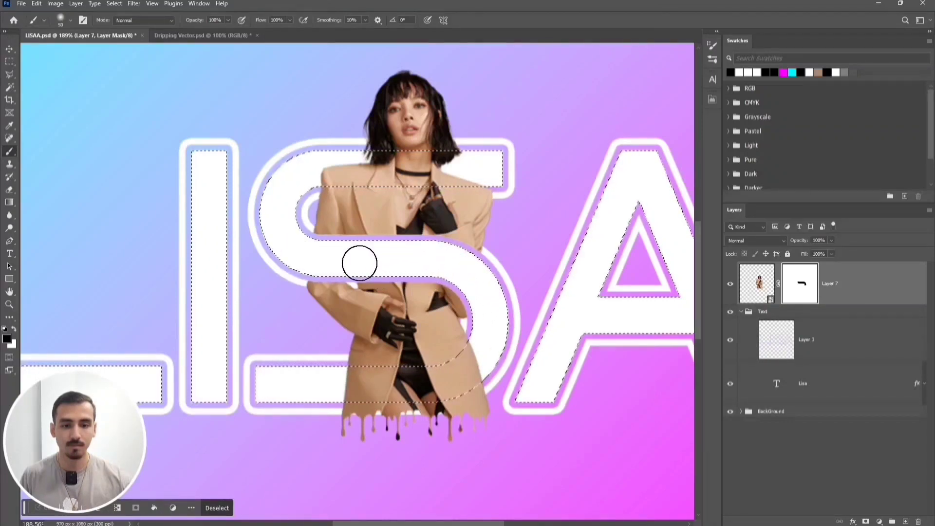
{"action": "key", "text": "ctrl+d"}
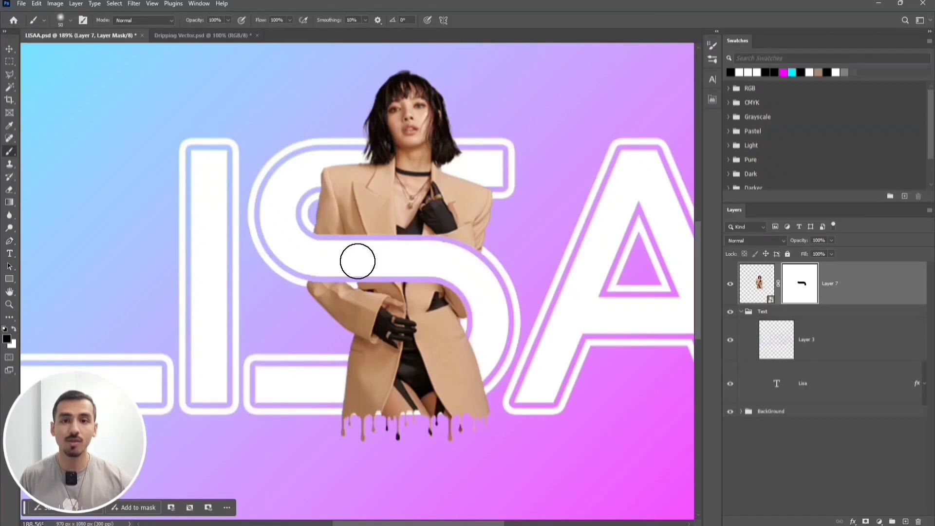
Duplicate the Lisa text layer and add an empty layer above the copy.
{"action": "left_click", "coordinate": [839, 380]}
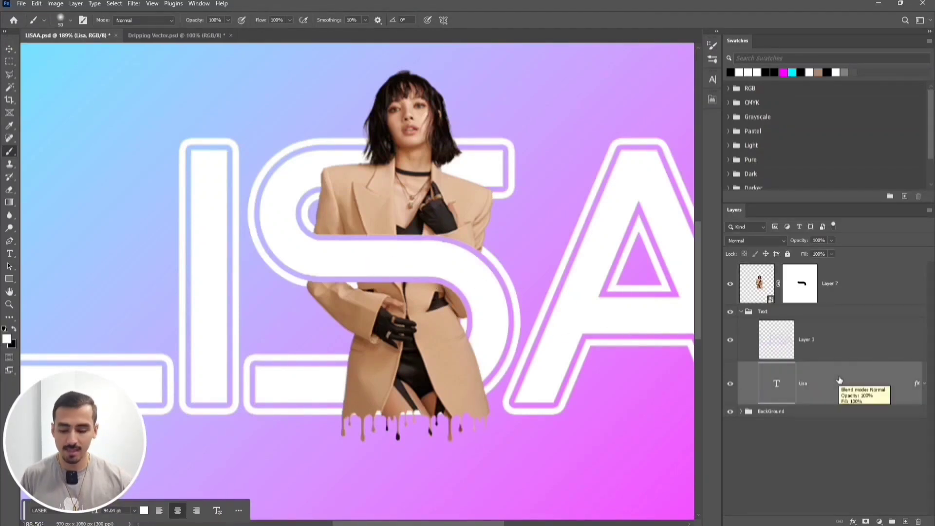
{"action": "key", "text": "ctrl+j"}
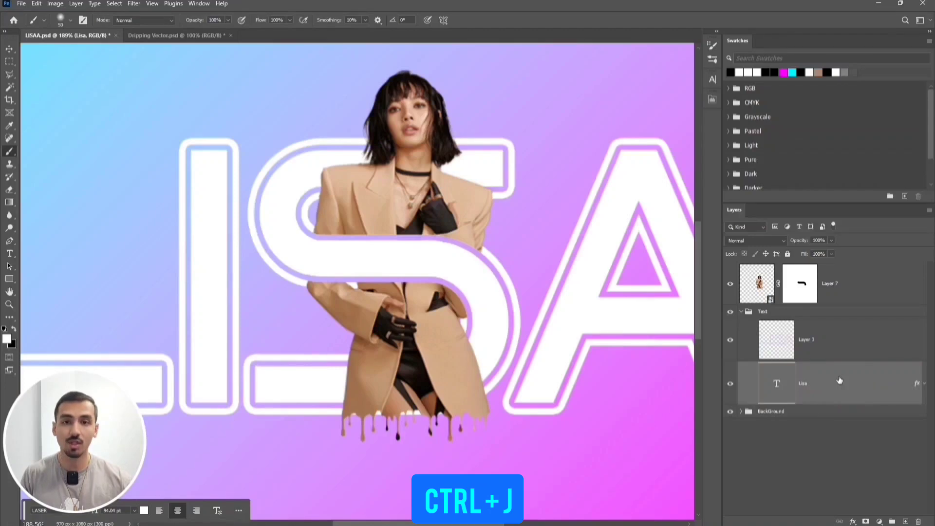
{"action": "key", "text": "ctrl+j"}
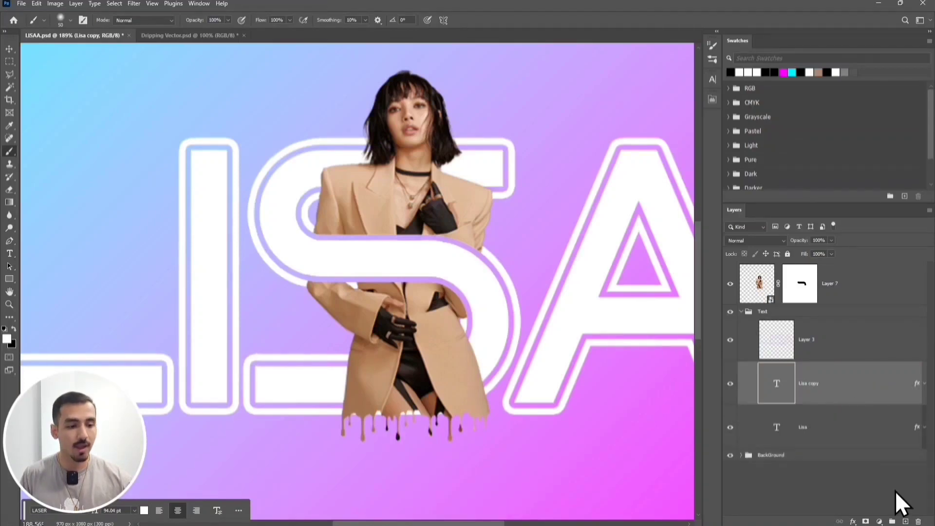
{"action": "left_click", "coordinate": [905, 520]}
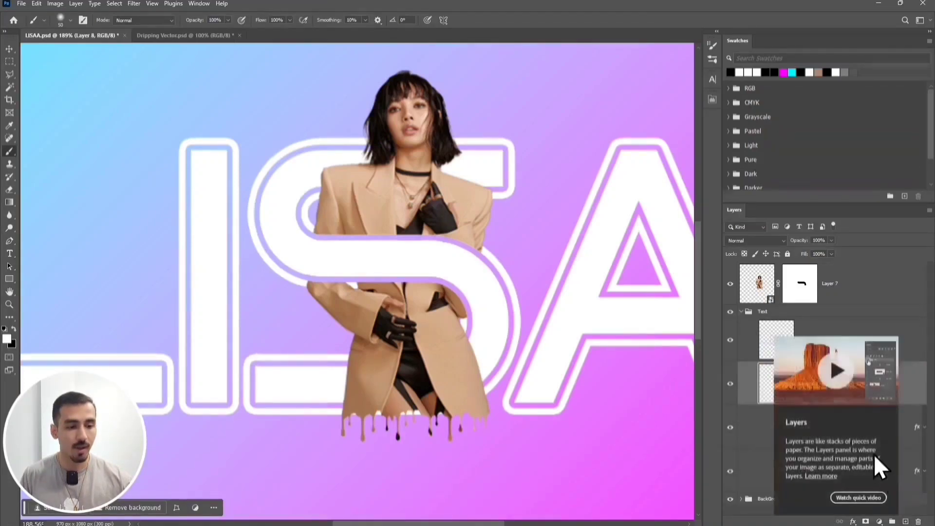
Lower the Lisa copy's fill opacity to the minimum, keeping its stroke, and merge the copy with the empty Layer 8.
{"action": "left_click", "coordinate": [856, 437]}
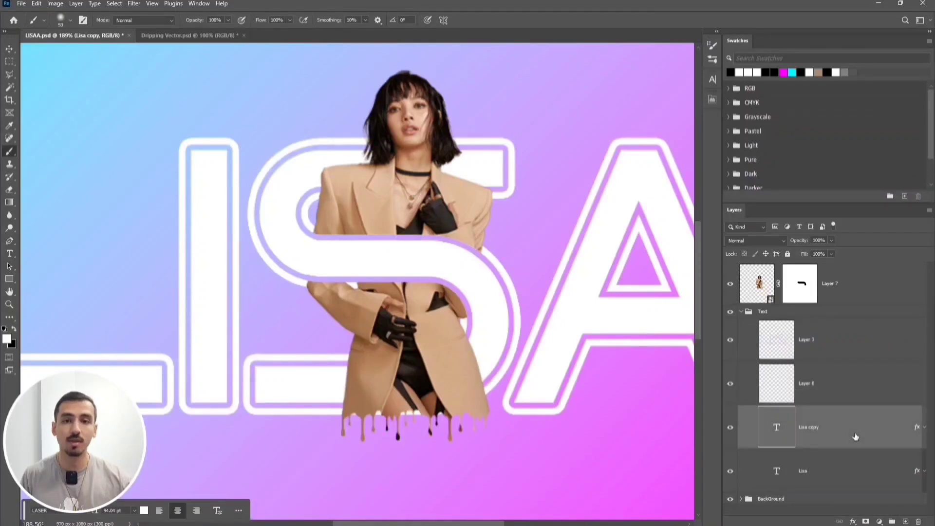
{"action": "double_click", "coordinate": [856, 437]}
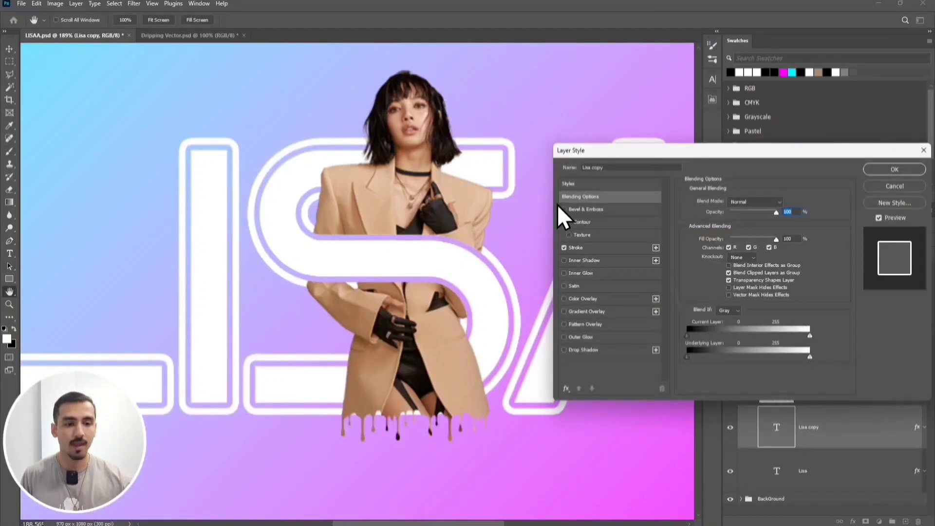
{"action": "left_click_drag", "start_coordinate": [777, 239], "coordinate": [725, 244]}
{"action": "left_click", "coordinate": [894, 170]}
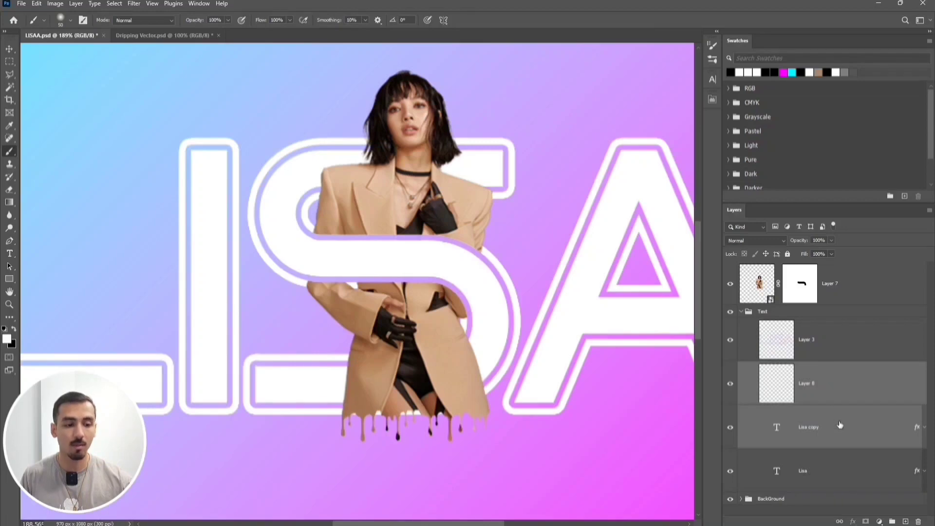
{"action": "right_click", "coordinate": [833, 379]}
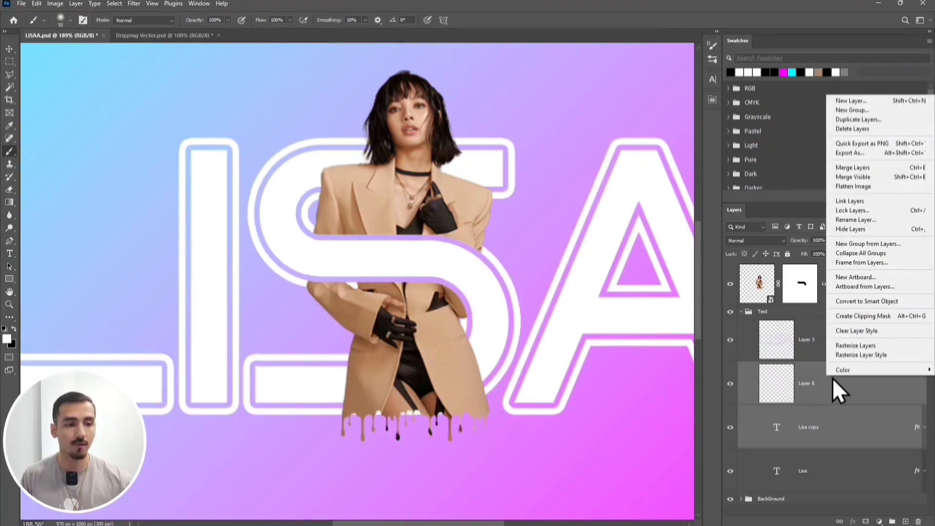
{"action": "left_click", "coordinate": [875, 169]}
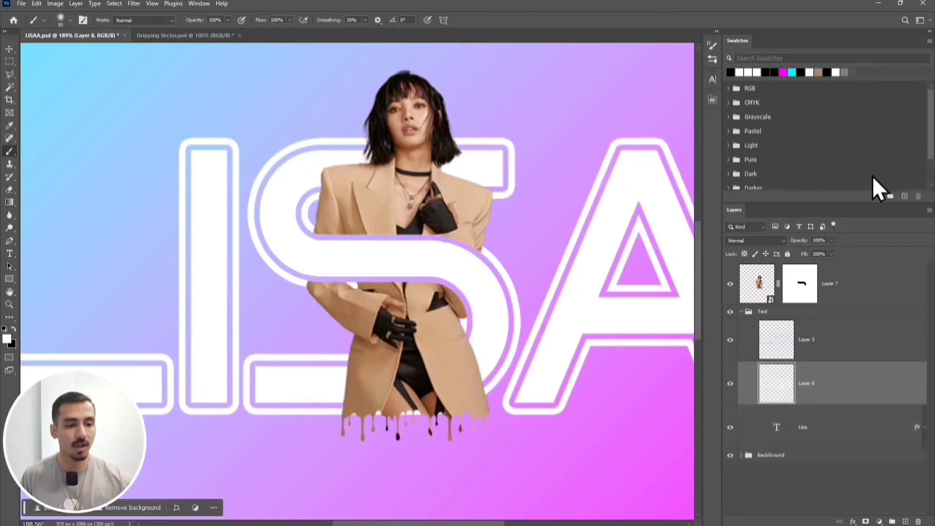
Load the merged Layer 8's stroke outline as a selection and make Layer 7's mask active with black as the foreground colour.
{"action": "left_click", "coordinate": [784, 383], "text": "ctrl"}
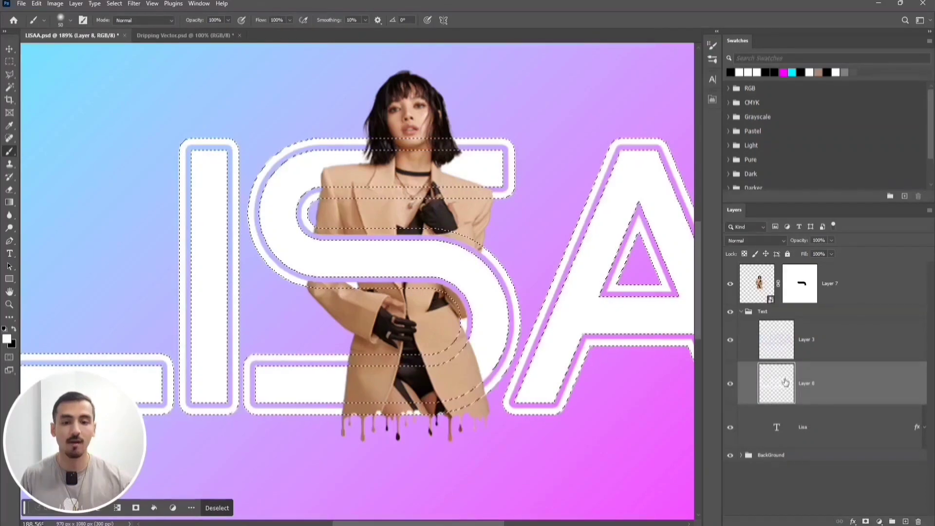
{"action": "left_click", "coordinate": [802, 298]}
{"action": "key", "text": "x"}
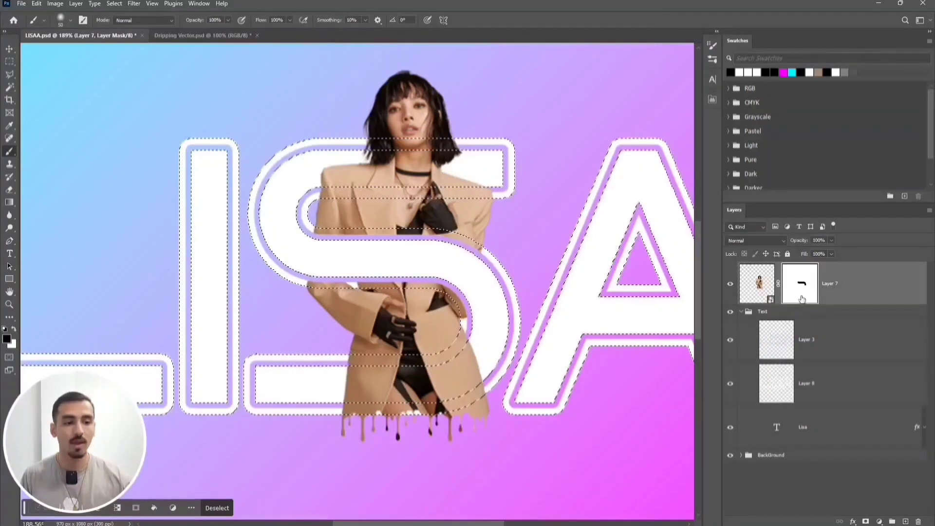